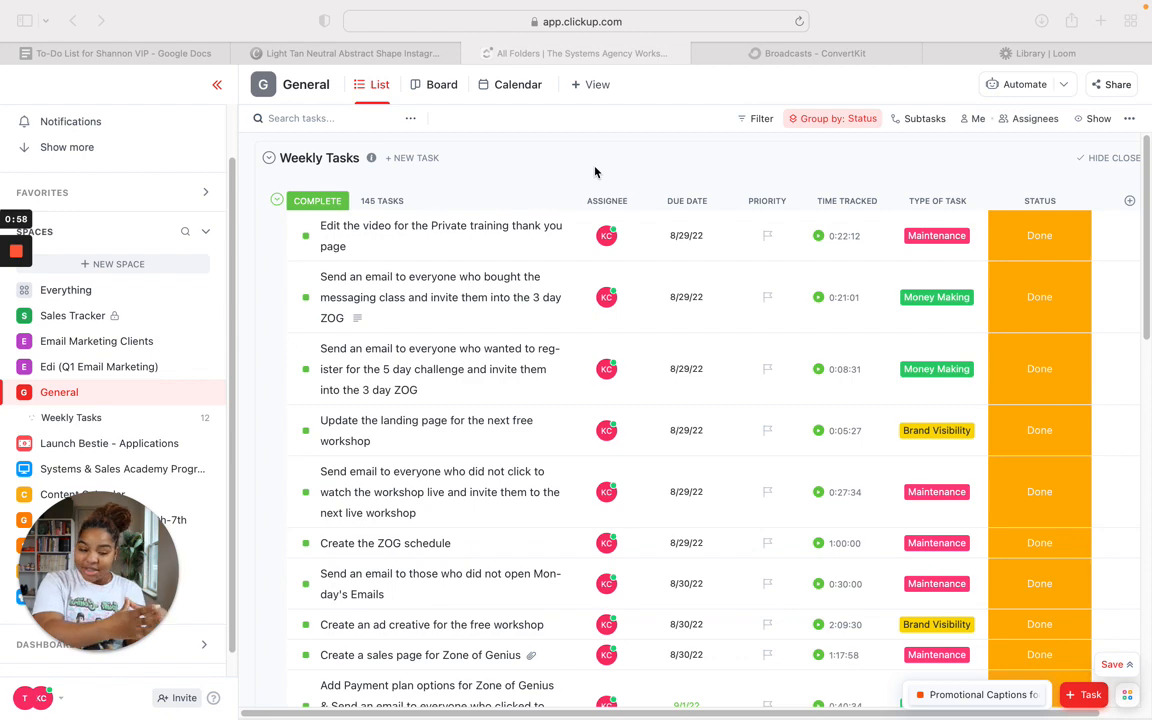
pyautogui.scroll(-3, 447, 290)
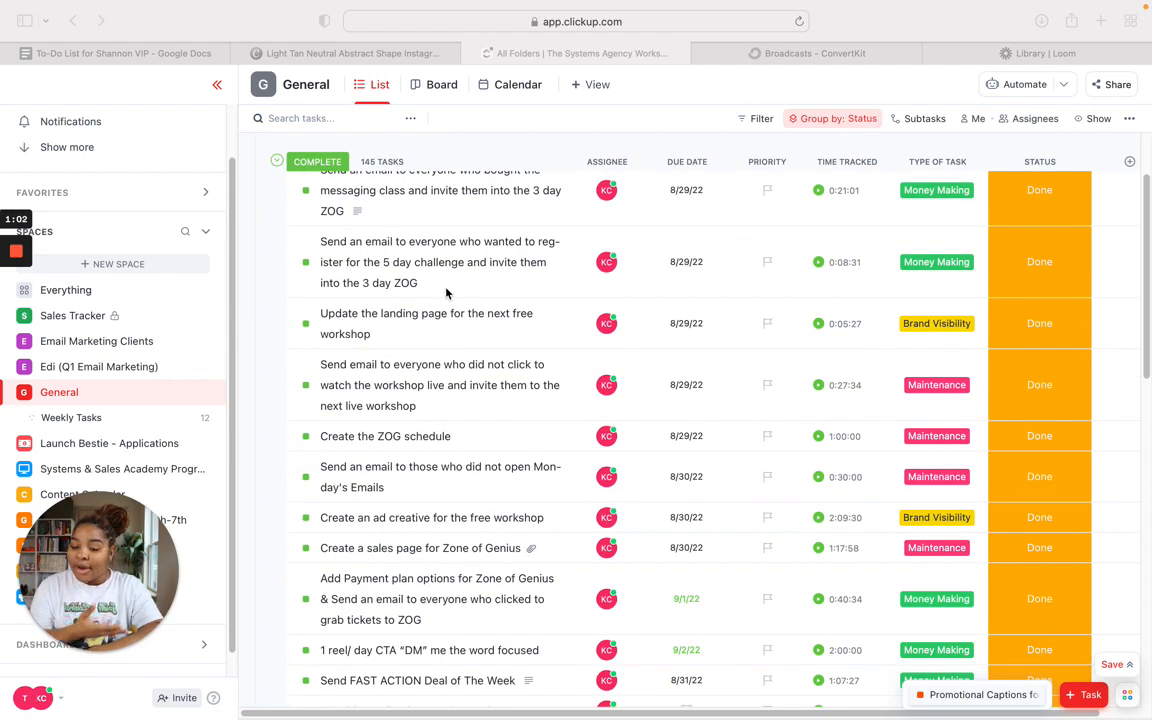
pyautogui.scroll(3, 447, 291)
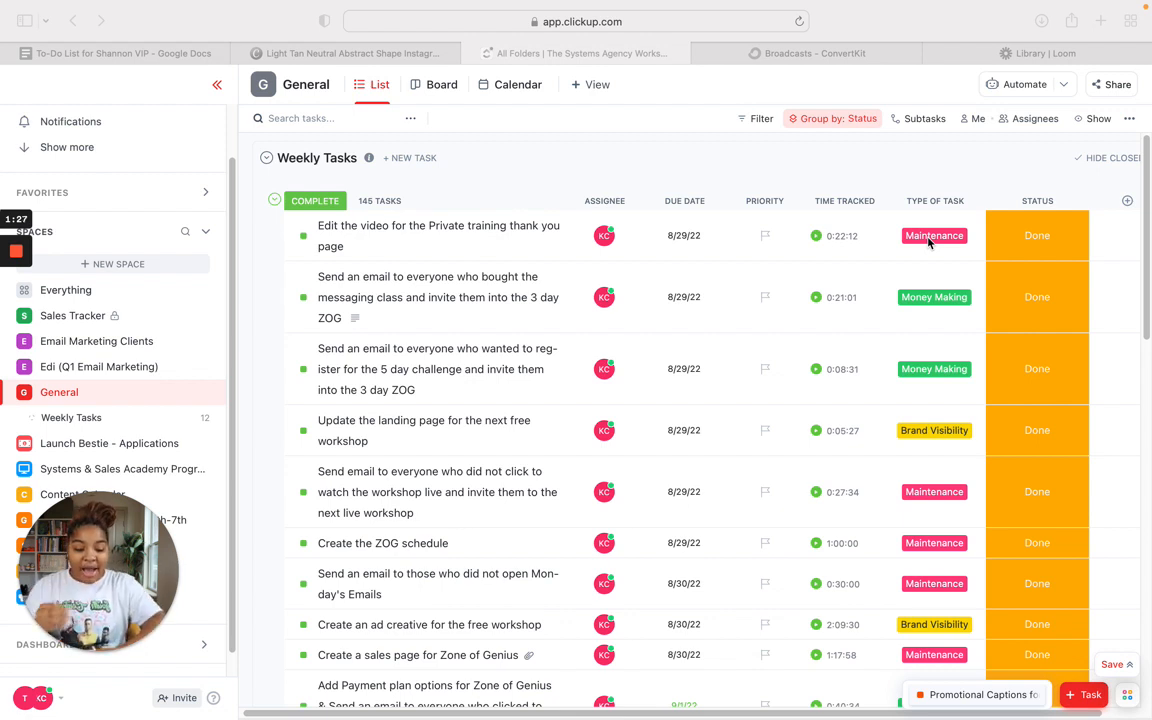
# - Start a new task named "Record a basic ClickUp tutorial" in Weekly Tasks and assign it to yourself
pyautogui.click(1074, 699)
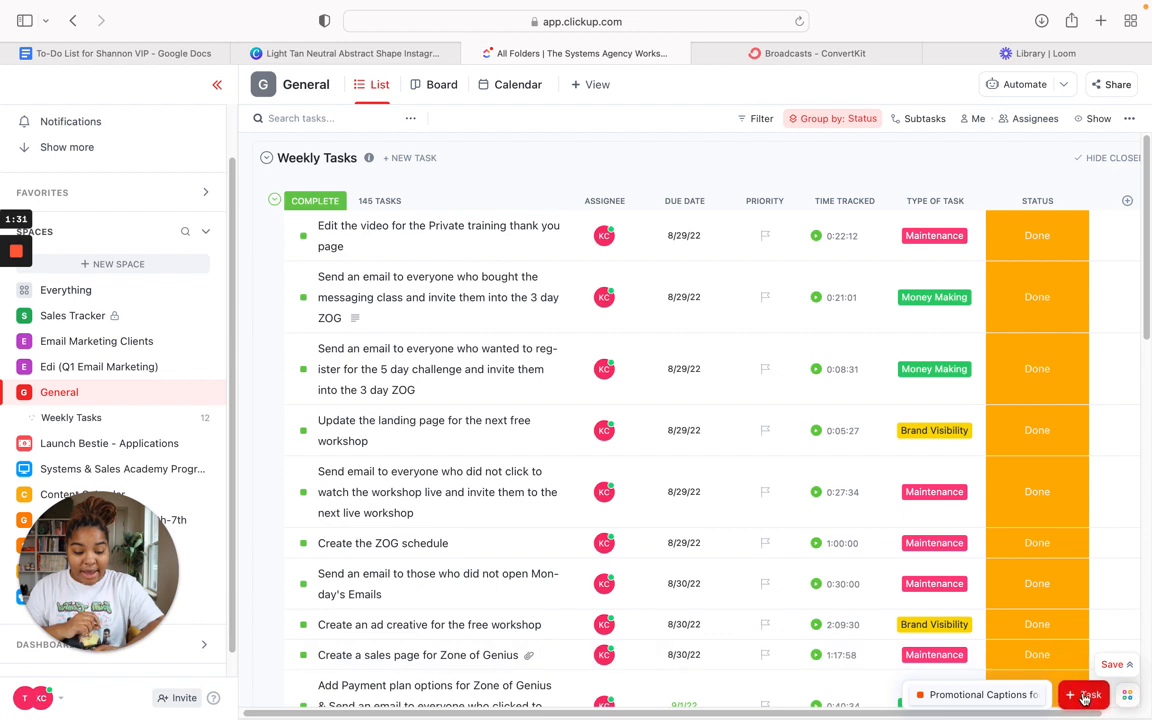
pyautogui.click(1085, 697)
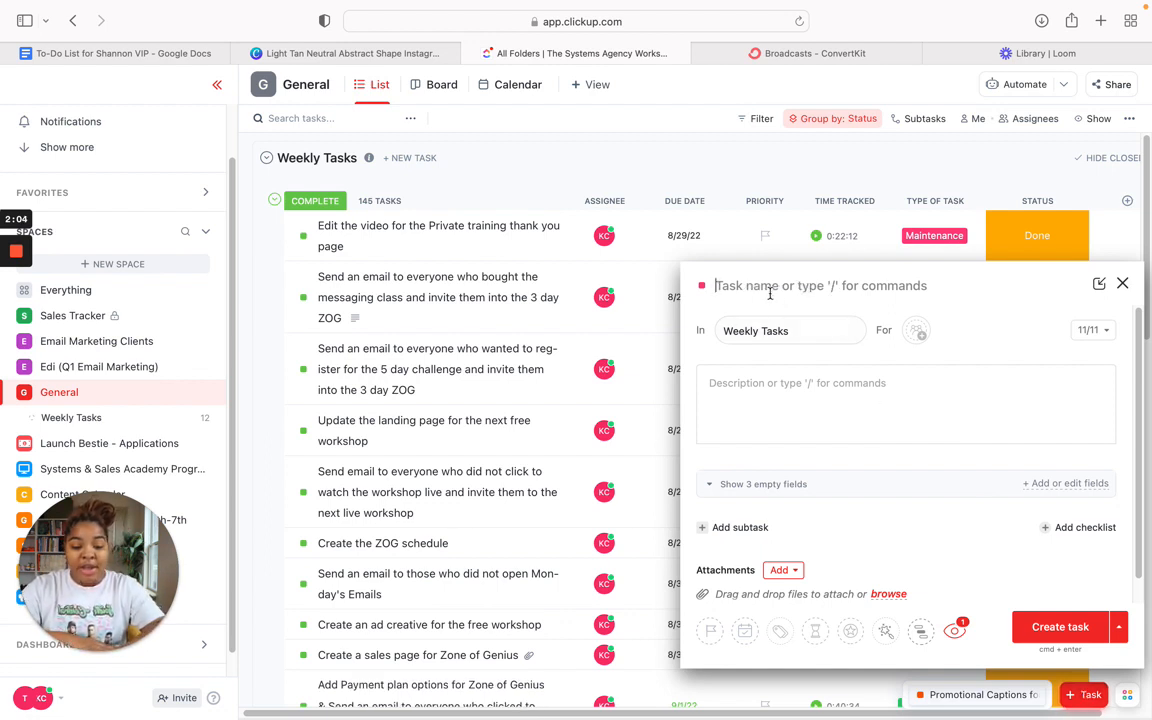
pyautogui.write('R')
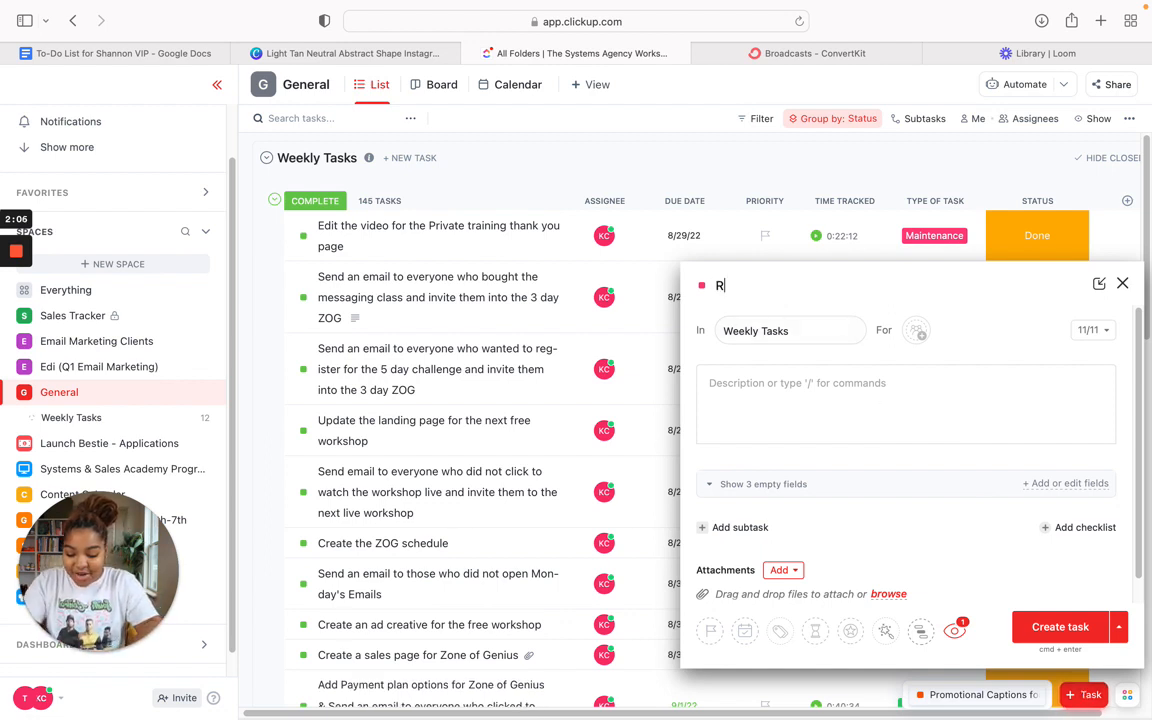
pyautogui.write('ecord a')
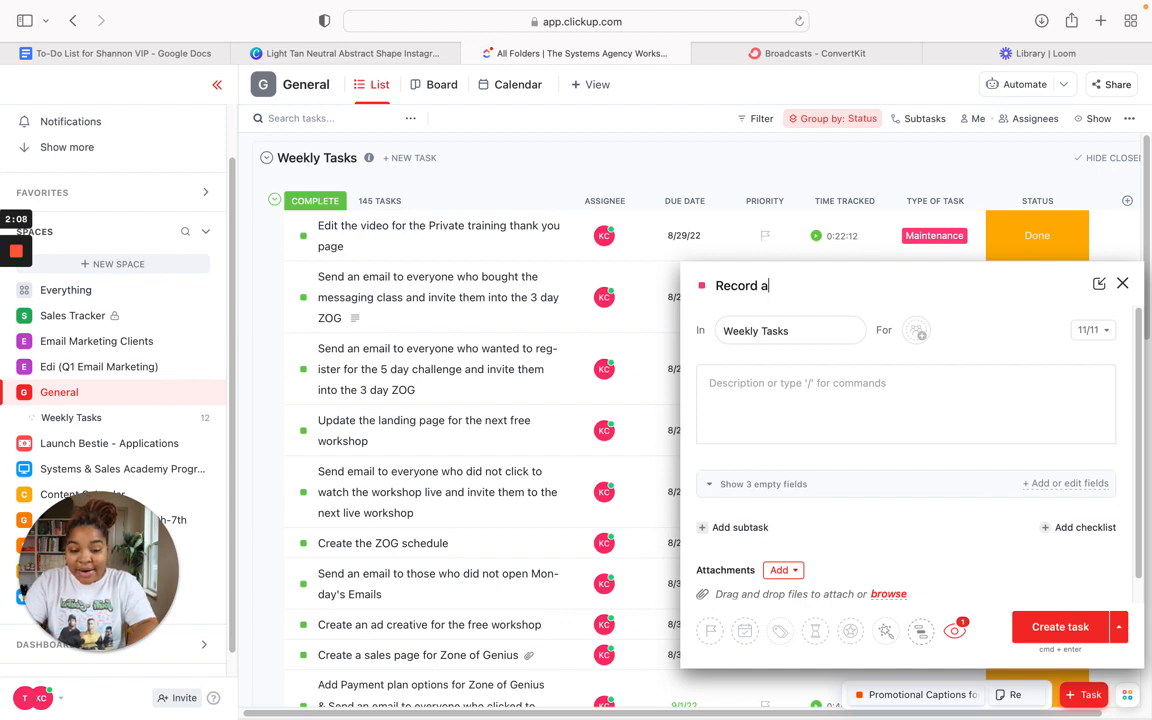
pyautogui.write('  basic C')
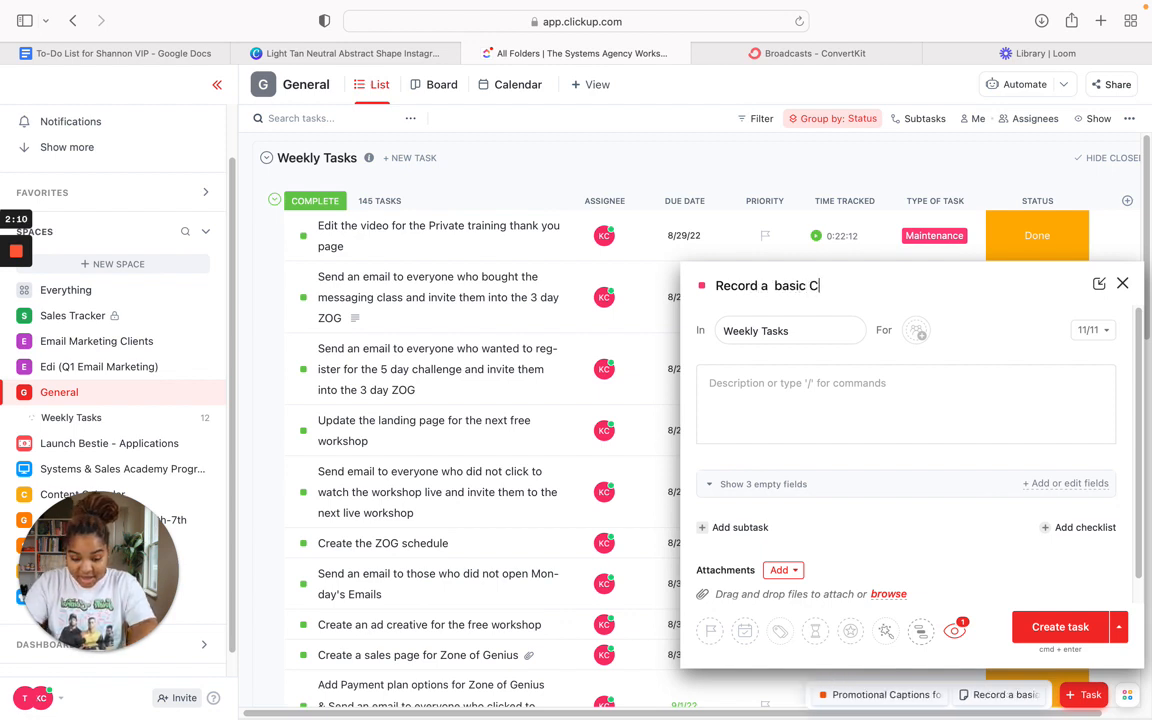
pyautogui.write('lickUp tutorial')
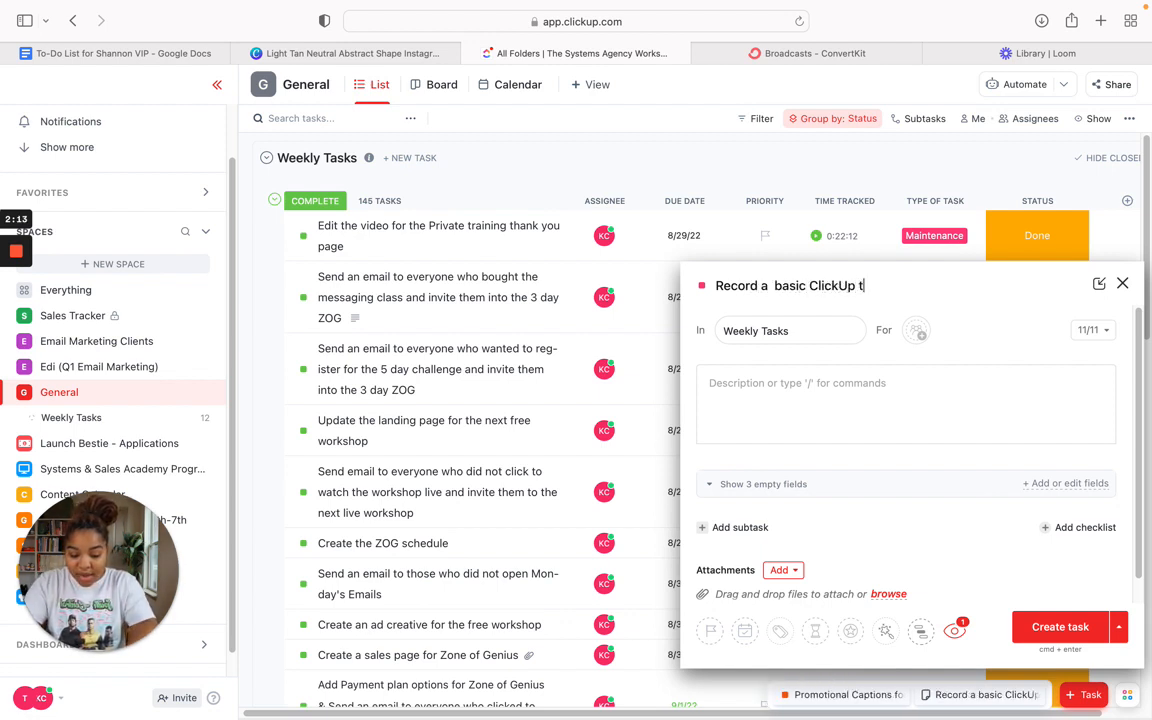
pyautogui.click(771, 286)
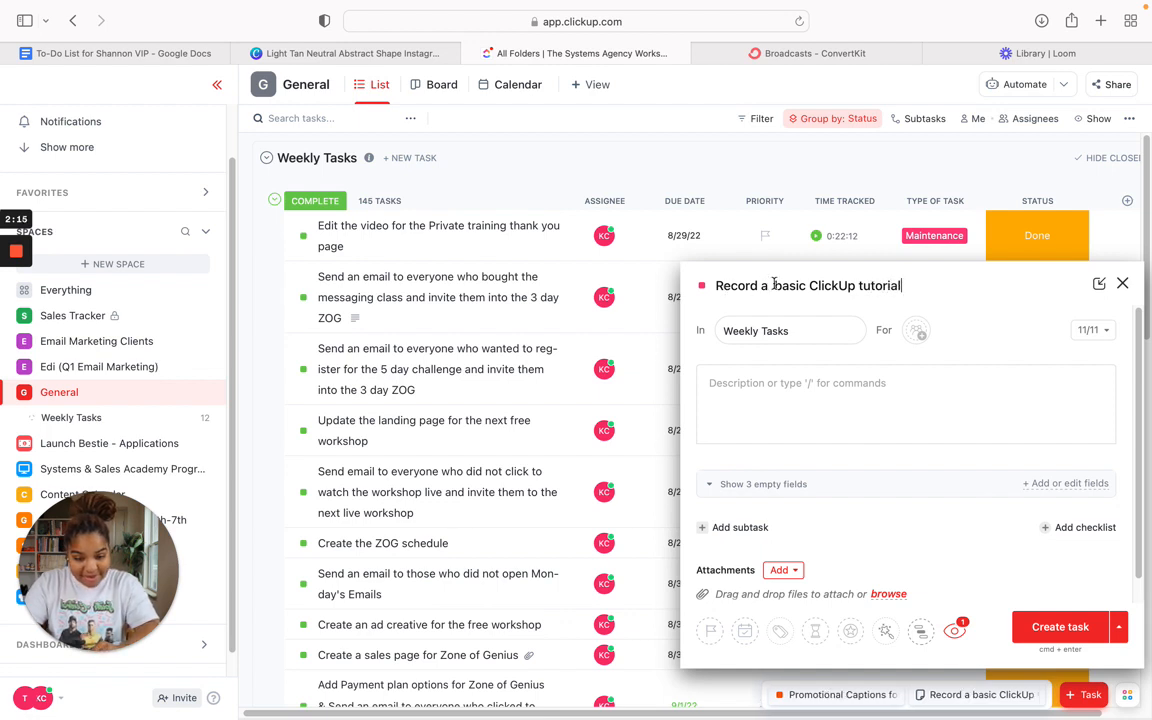
pyautogui.press('BackSpace')
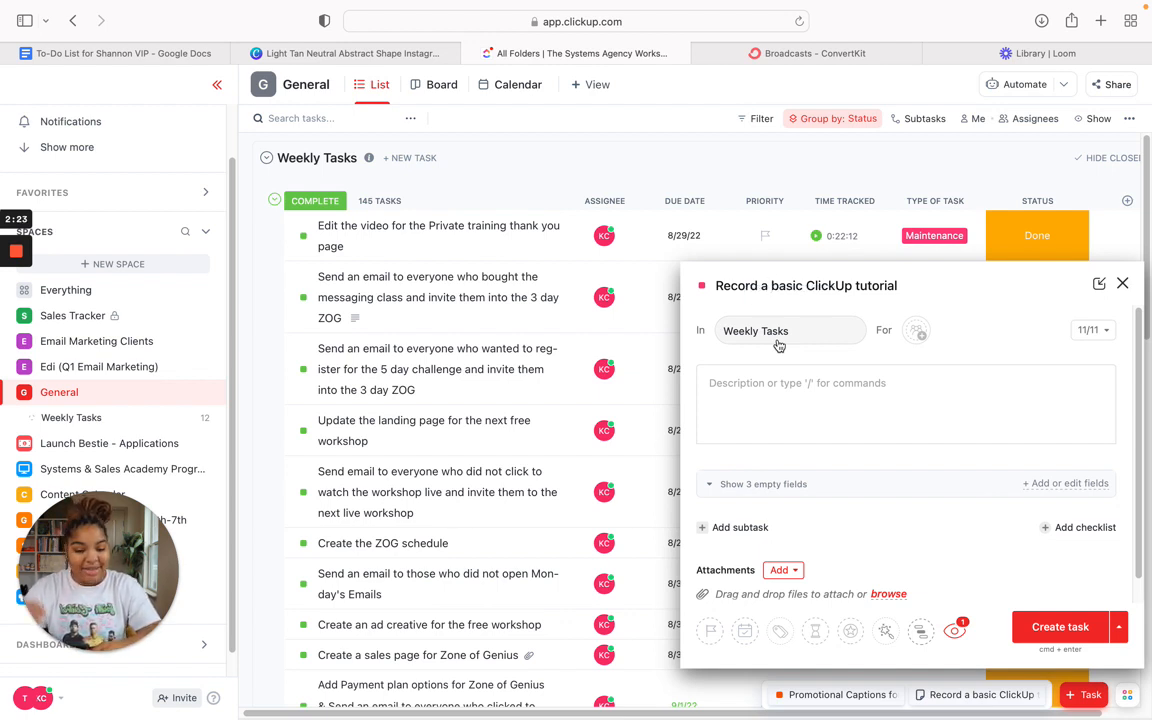
pyautogui.click(914, 334)
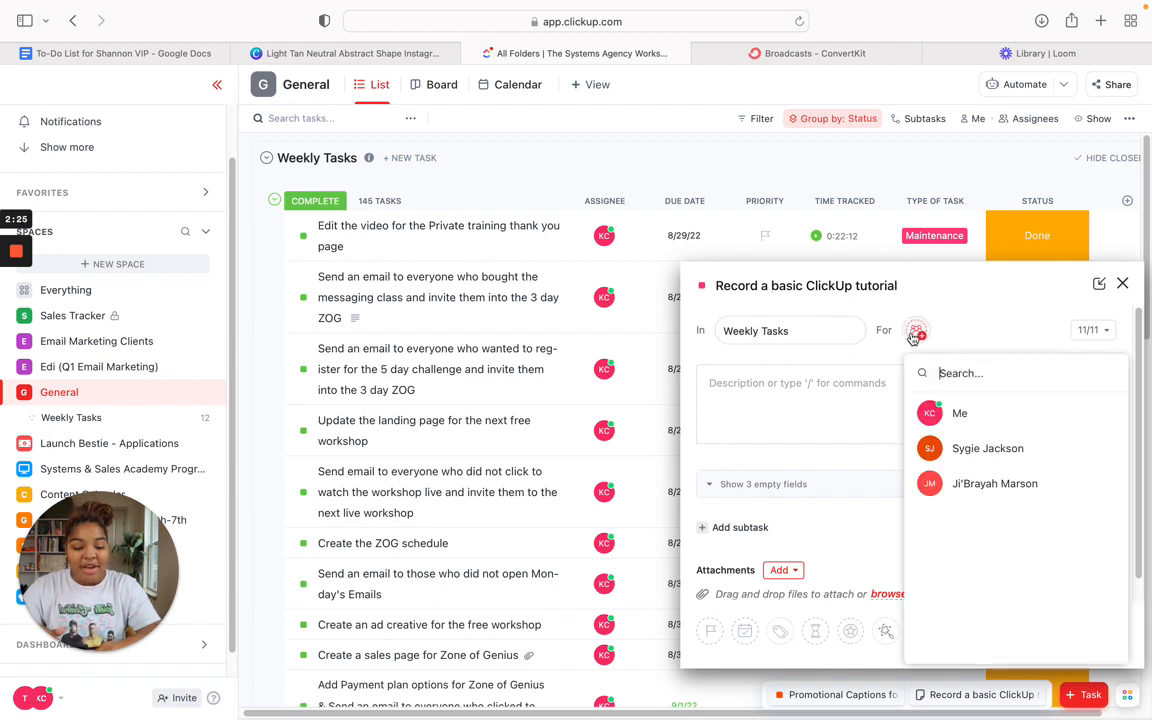
pyautogui.click(938, 415)
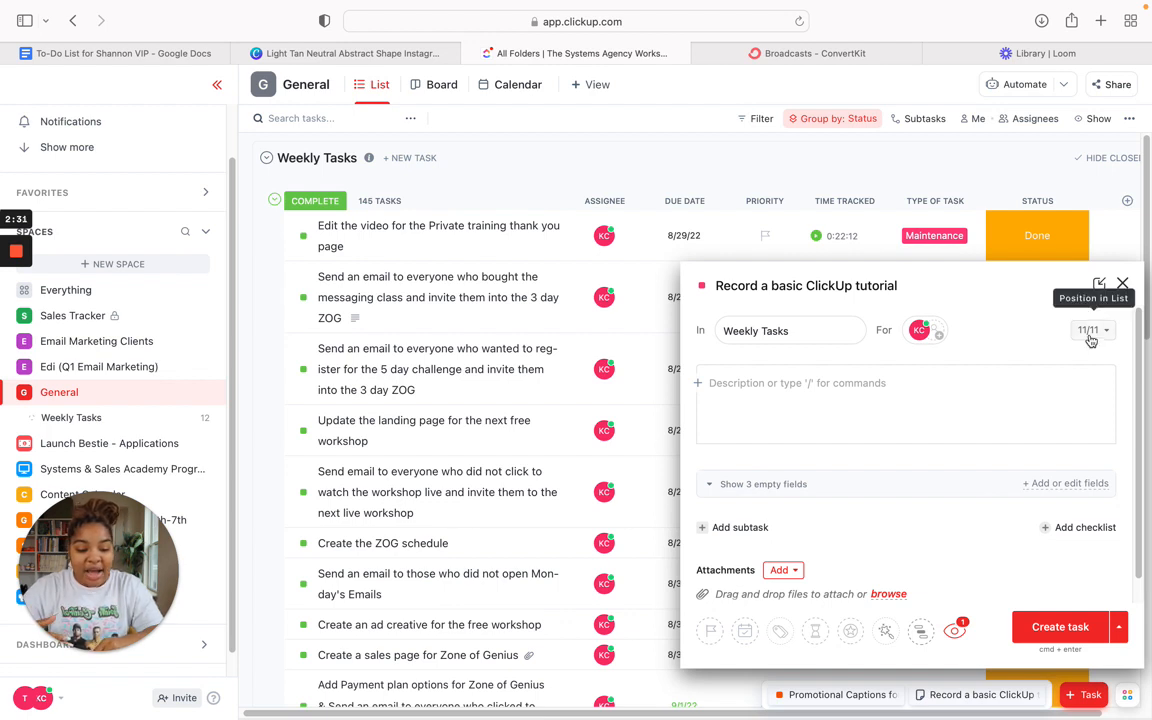
# - Enter "test description" as the task's description and create the task
pyautogui.click(957, 389)
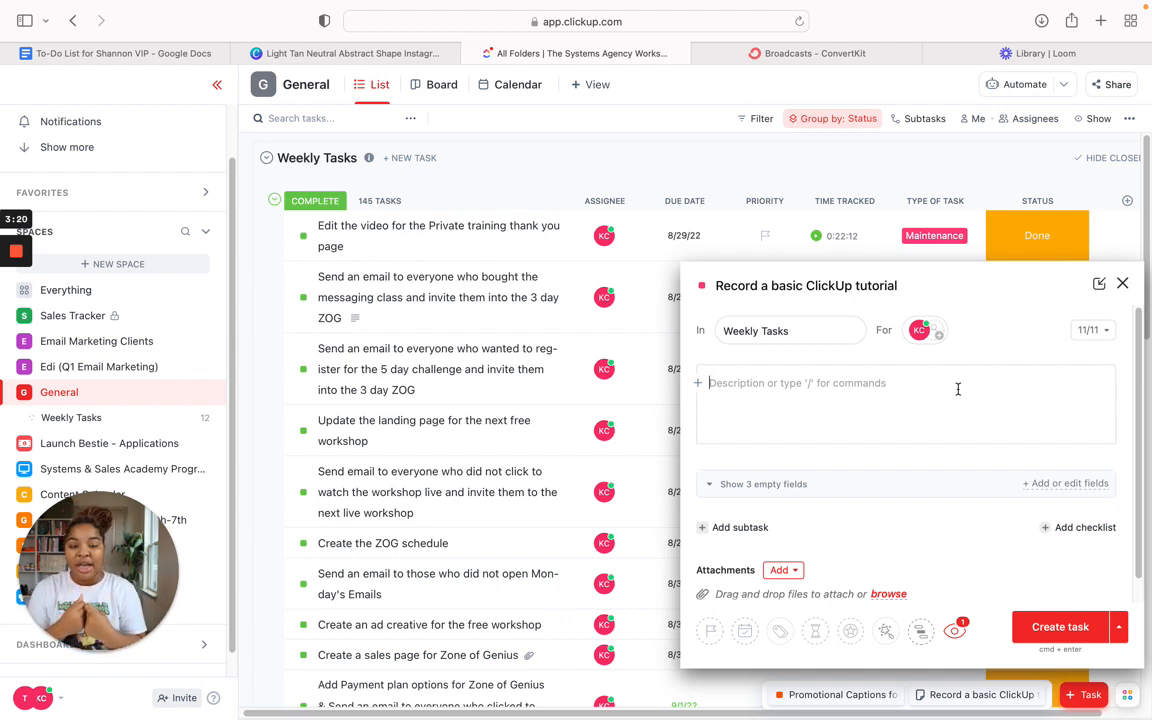
pyautogui.scroll(-1, 871, 391)
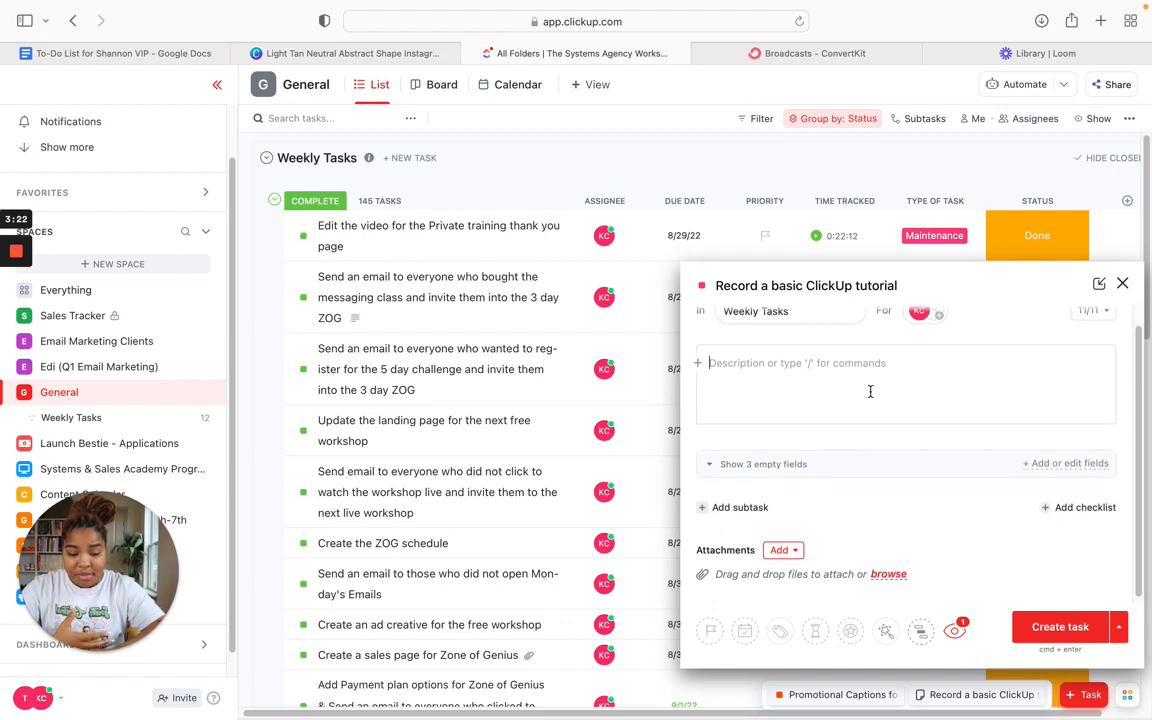
pyautogui.click(846, 375)
pyautogui.write('tes')
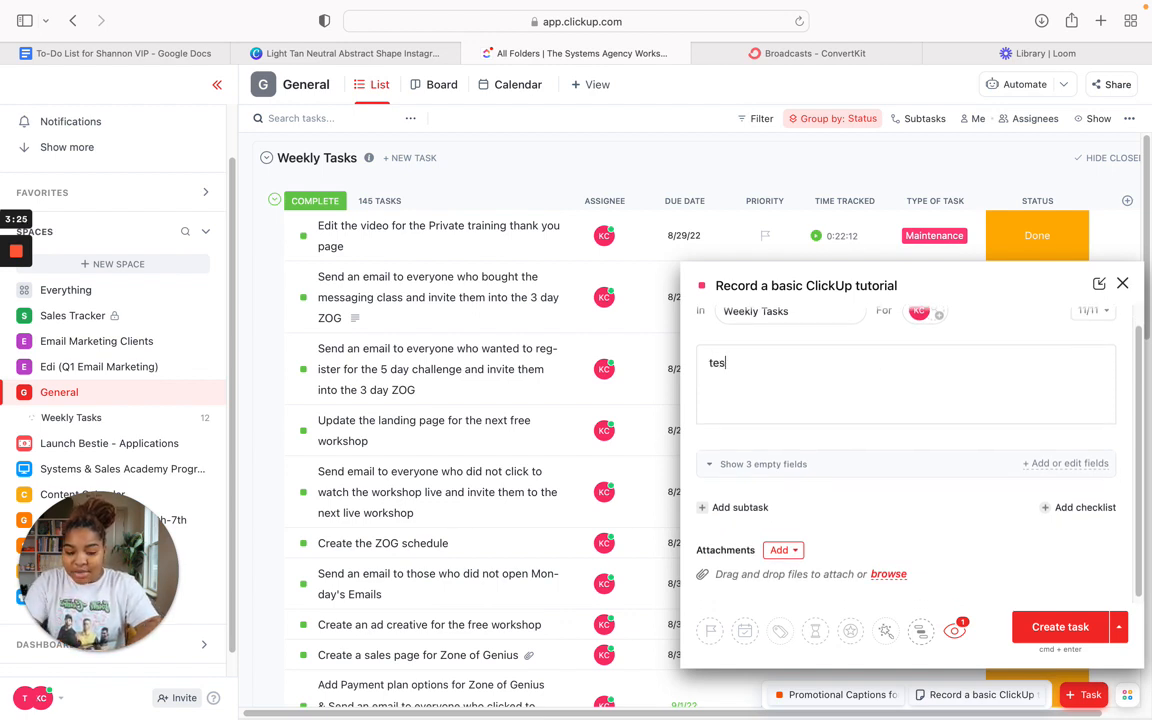
pyautogui.write('t  descri')
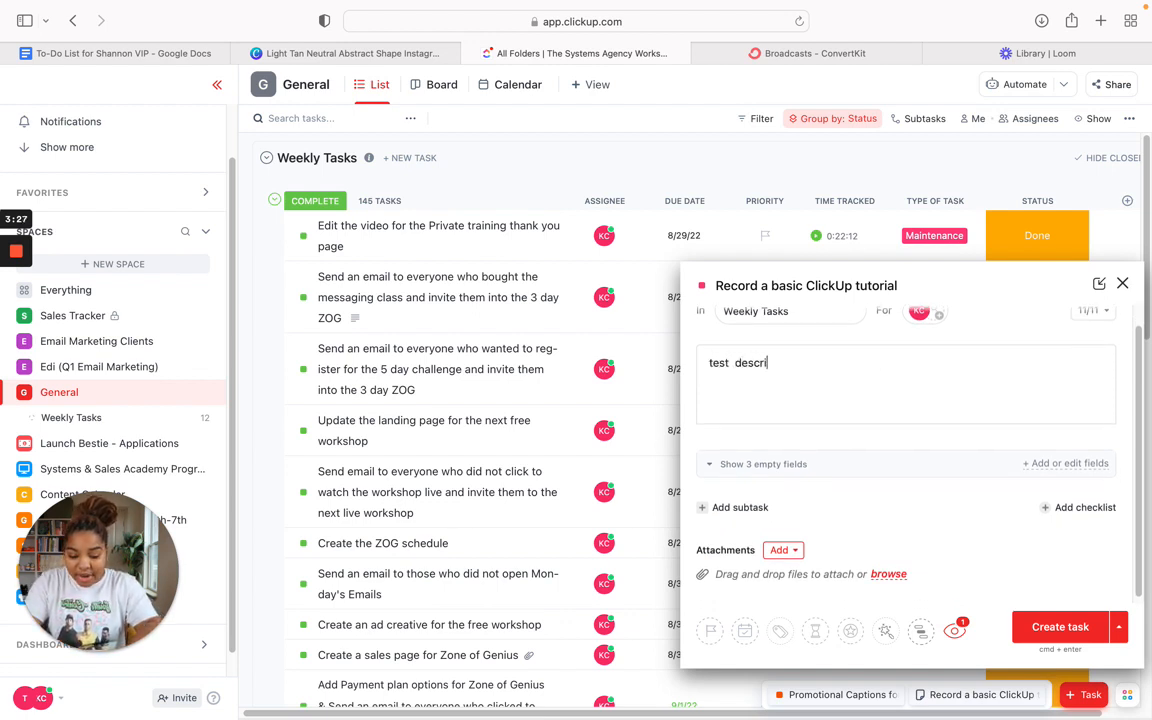
pyautogui.write('ption')
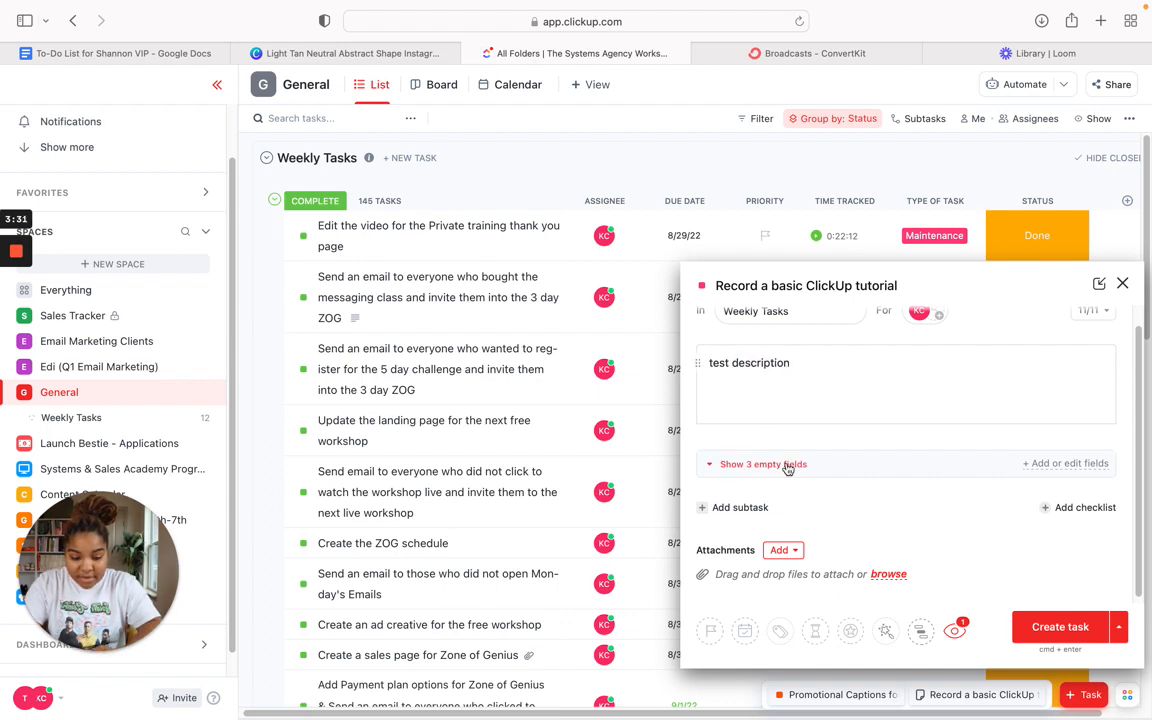
pyautogui.scroll(-1, 785, 465)
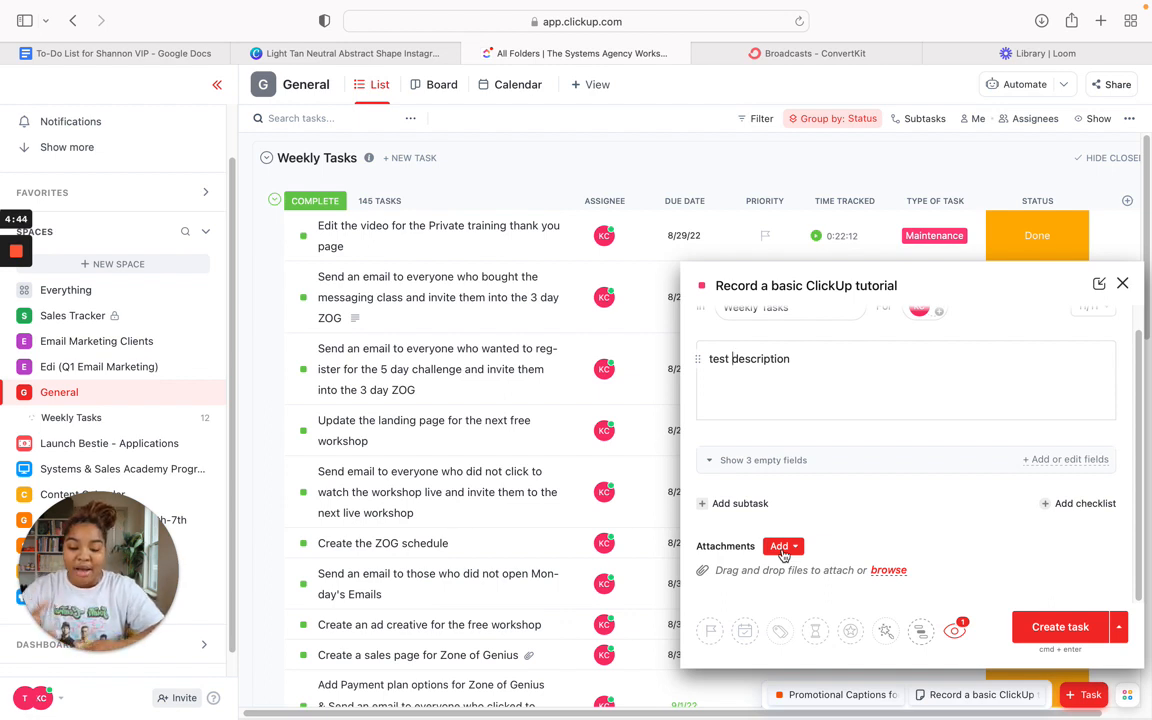
pyautogui.click(1057, 625)
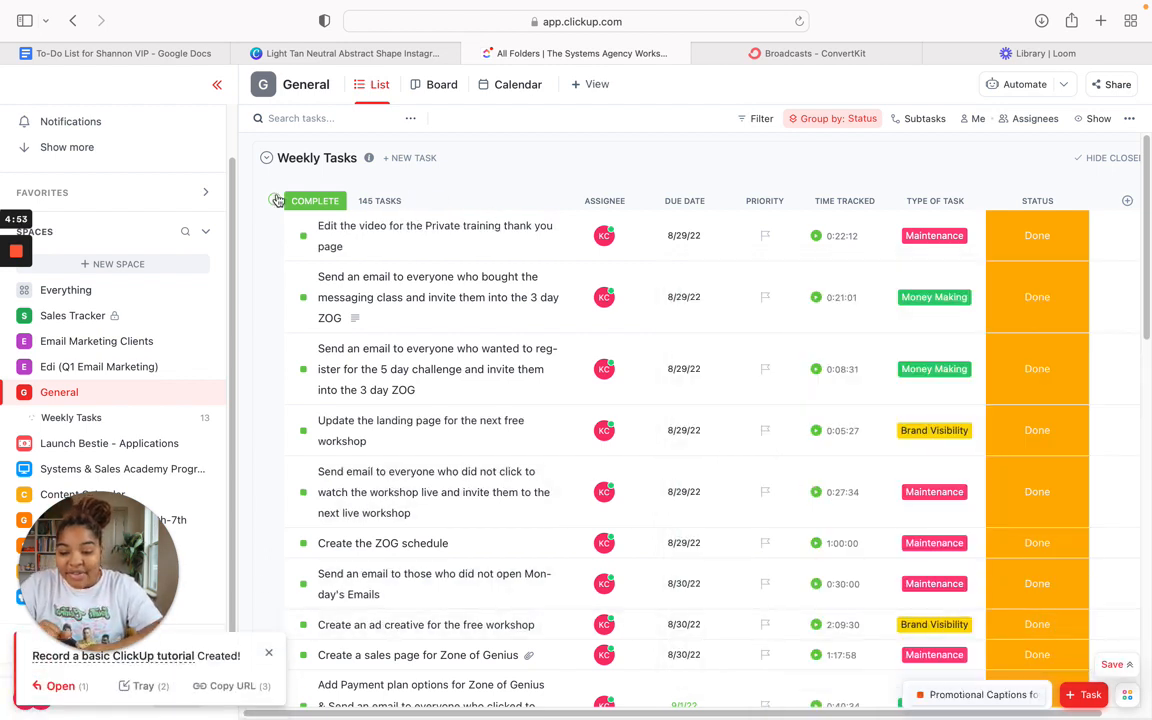
# - Search the General space's task list for "clickup" to find the newly created task
pyautogui.scroll(-5, 428, 370)
pyautogui.scroll(5, 428, 370)
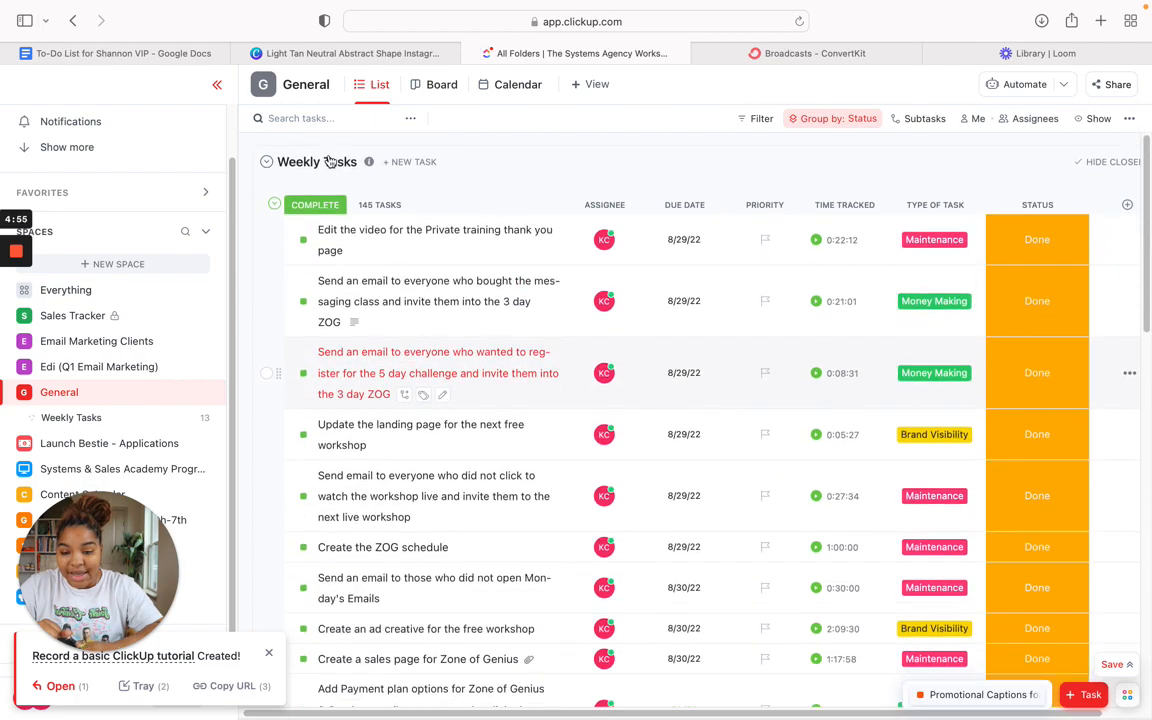
pyautogui.click(316, 120)
pyautogui.write('test')
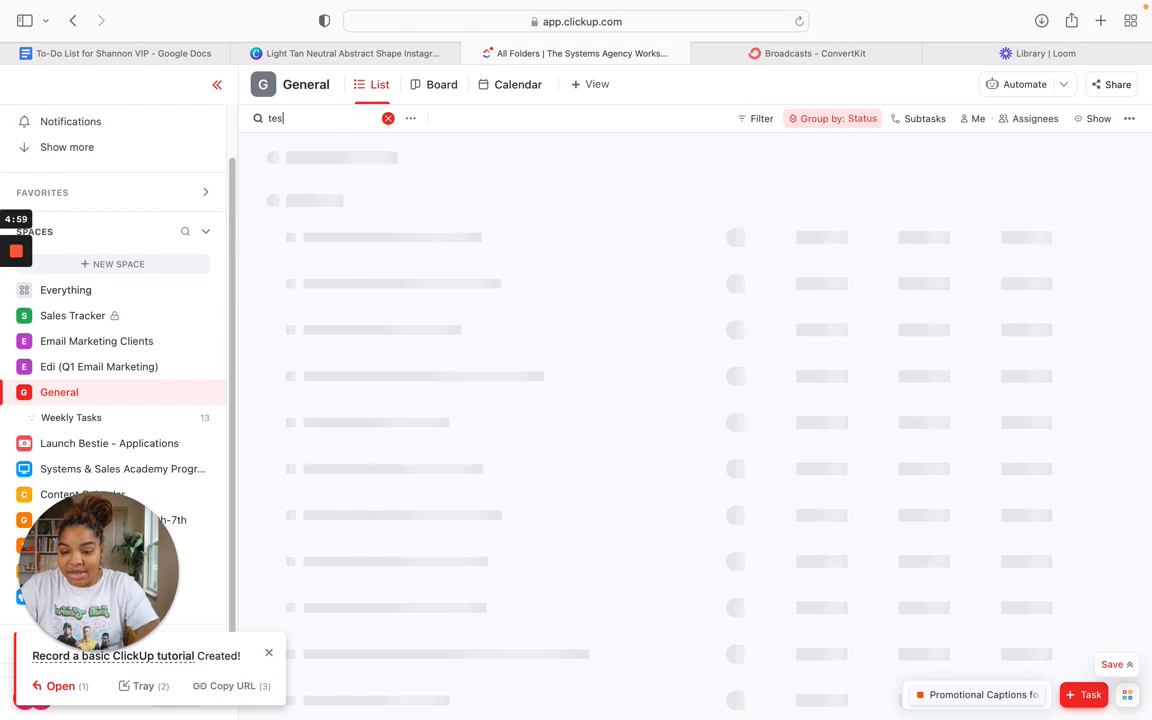
pyautogui.press('BackSpace')
pyautogui.press('BackSpace')
pyautogui.press('BackSpace')
pyautogui.press('BackSpace')
pyautogui.write('clickup')
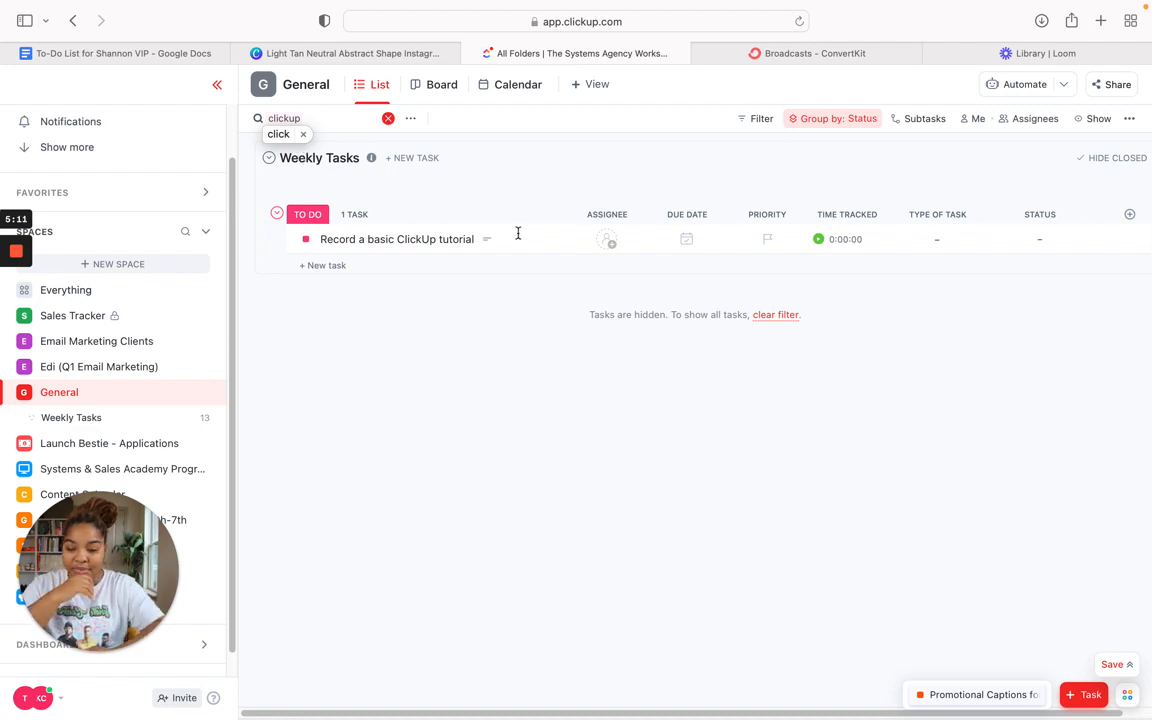
# - Assign the "Record a basic ClickUp tutorial" task to yourself and set its due date to Monday, February 13, 2023
pyautogui.click(607, 239)
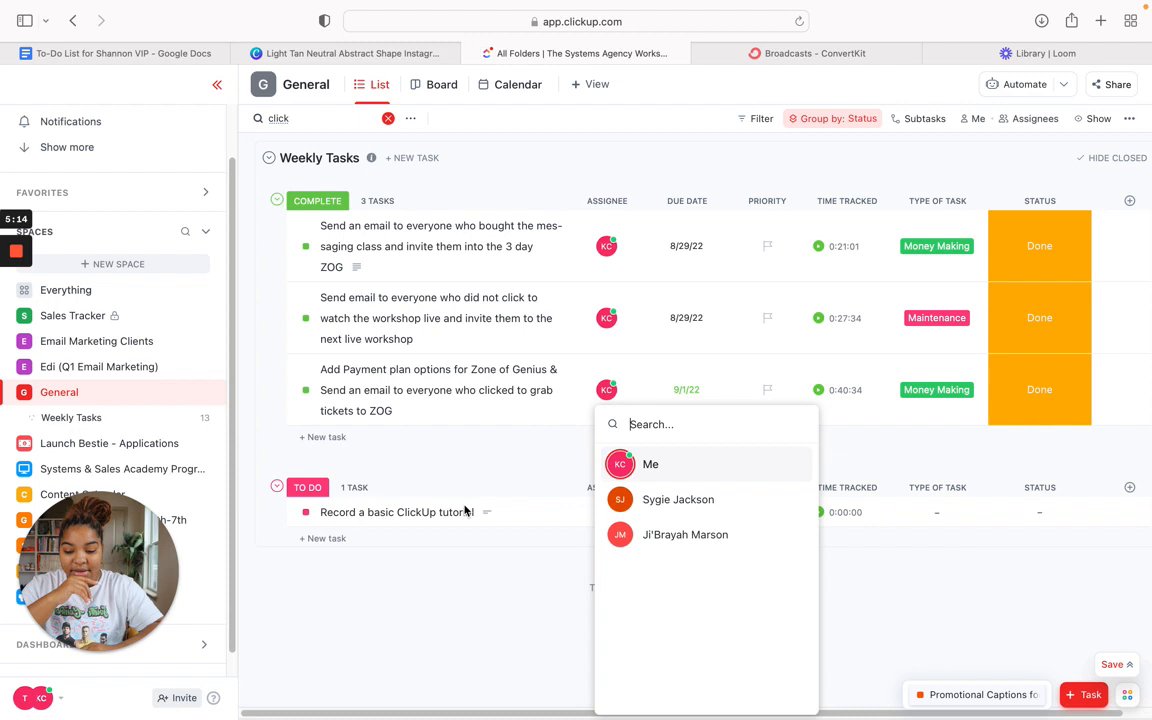
pyautogui.click(538, 475)
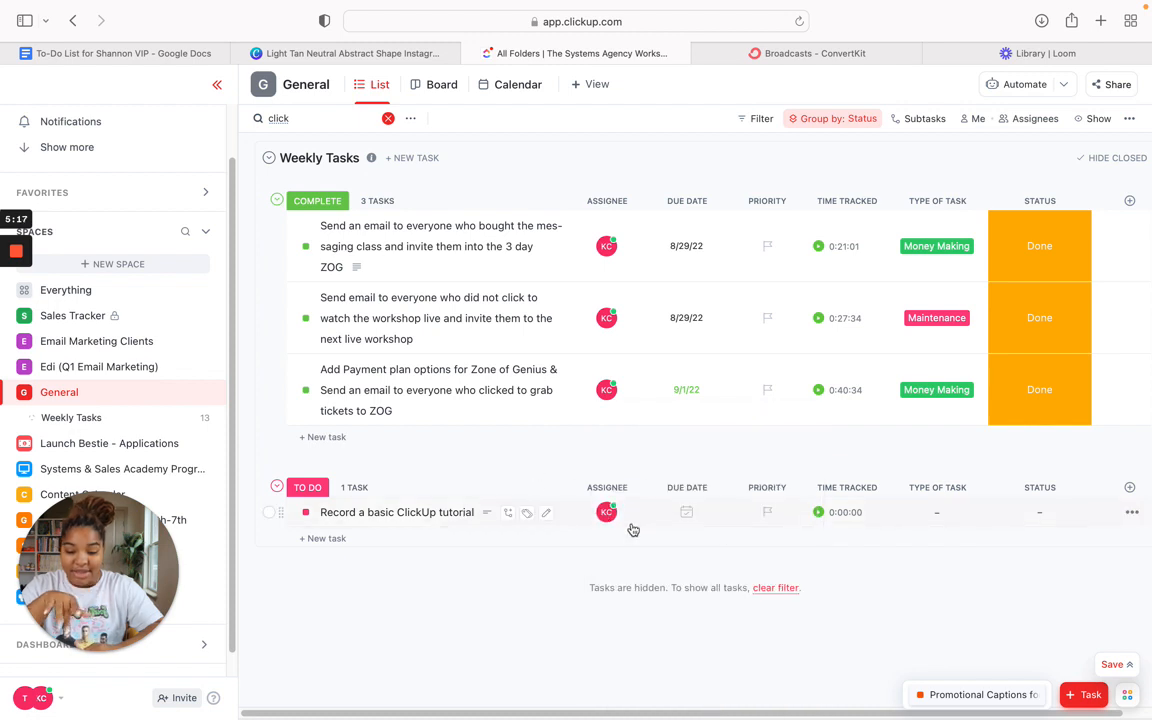
pyautogui.click(685, 513)
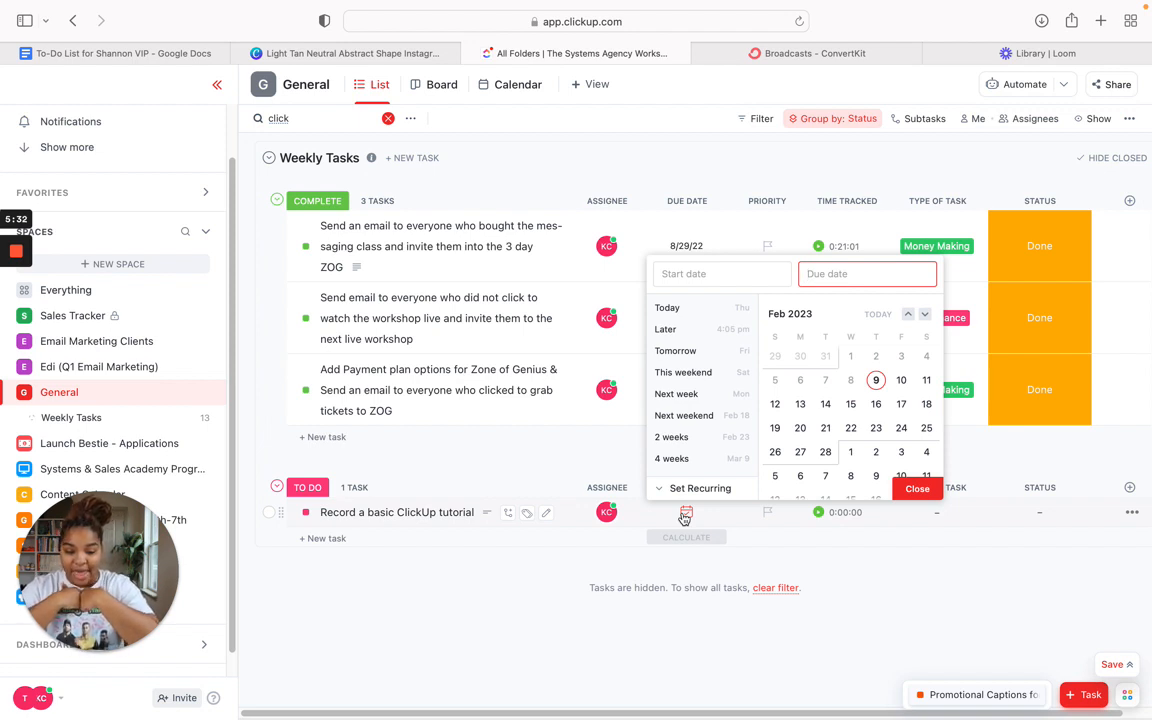
pyautogui.click(800, 404)
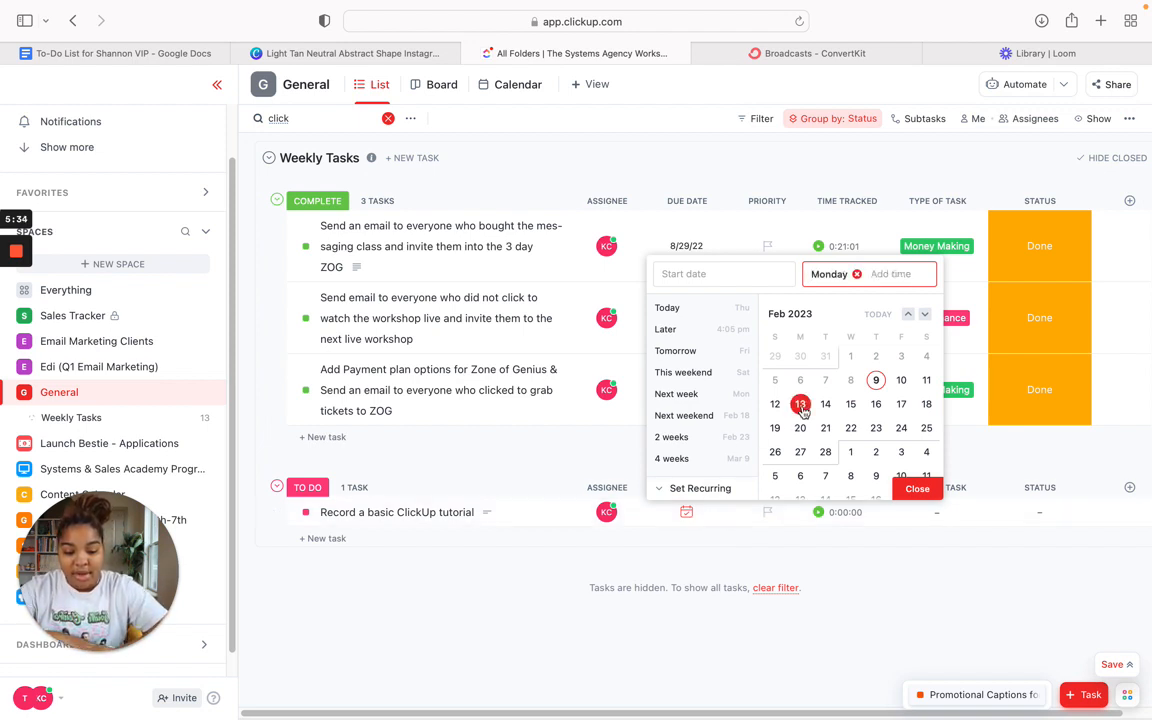
pyautogui.click(917, 489)
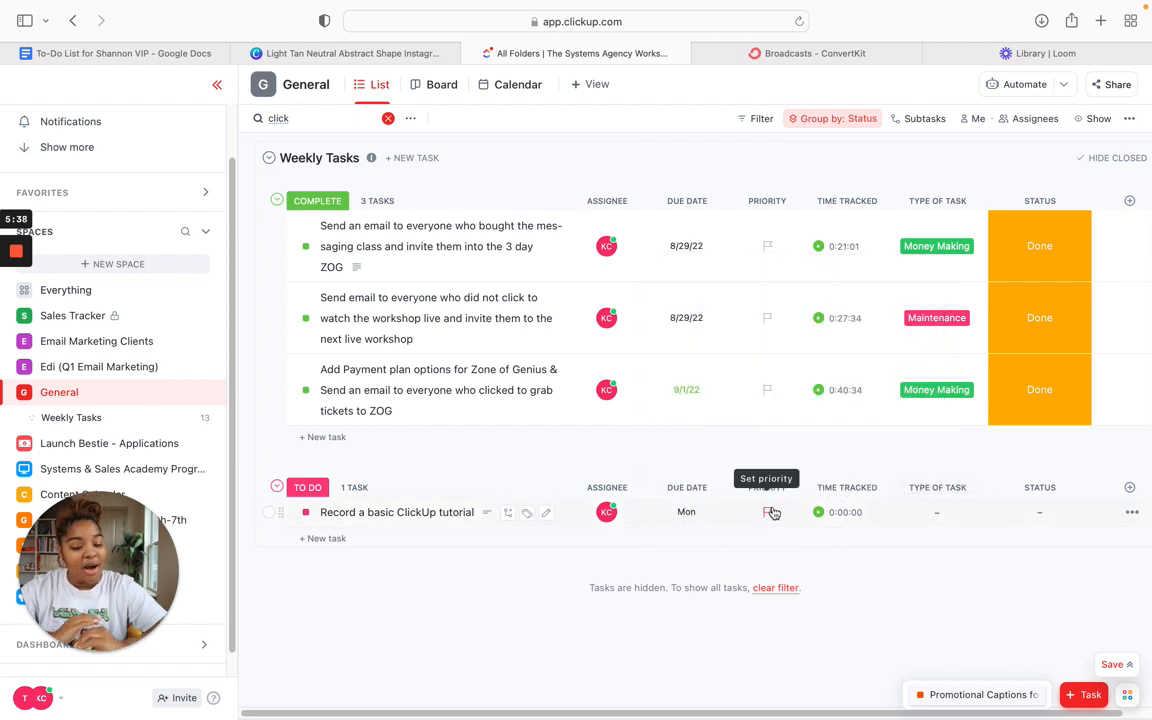
# - Review the priority options available for the "Record a basic ClickUp tutorial" task without choosing one
pyautogui.click(769, 512)
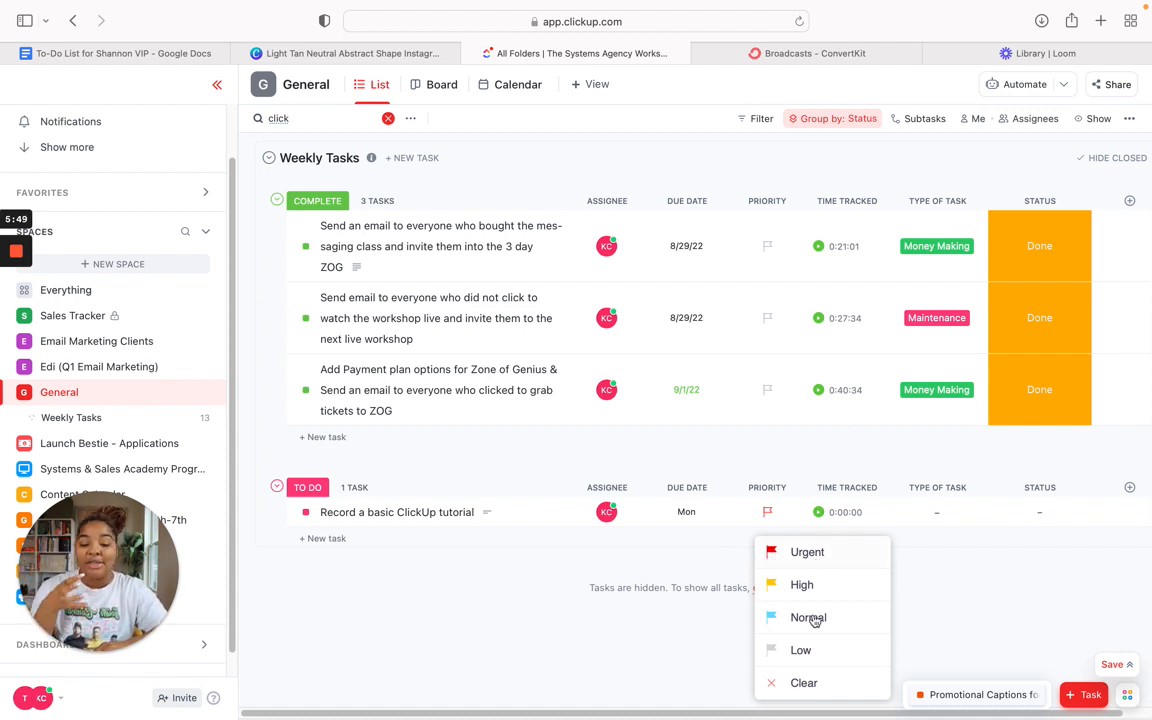
pyautogui.click(727, 566)
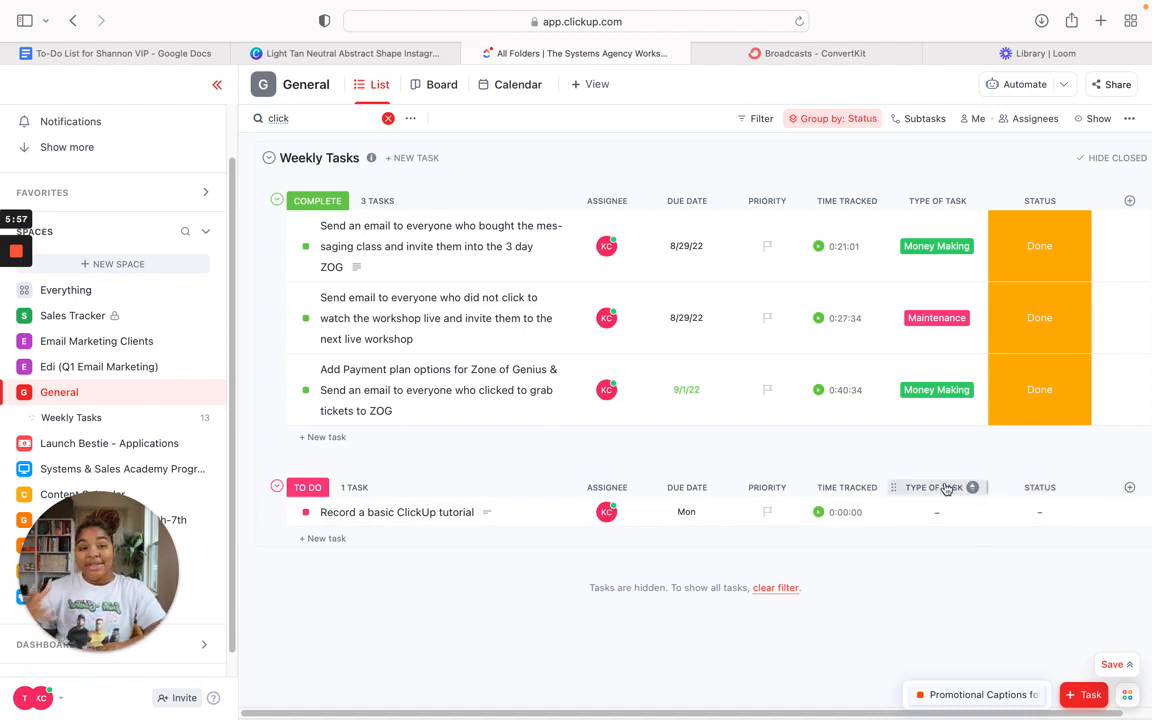
# - Review the field types available for creating a new column in the Weekly Tasks list
pyautogui.click(1131, 488)
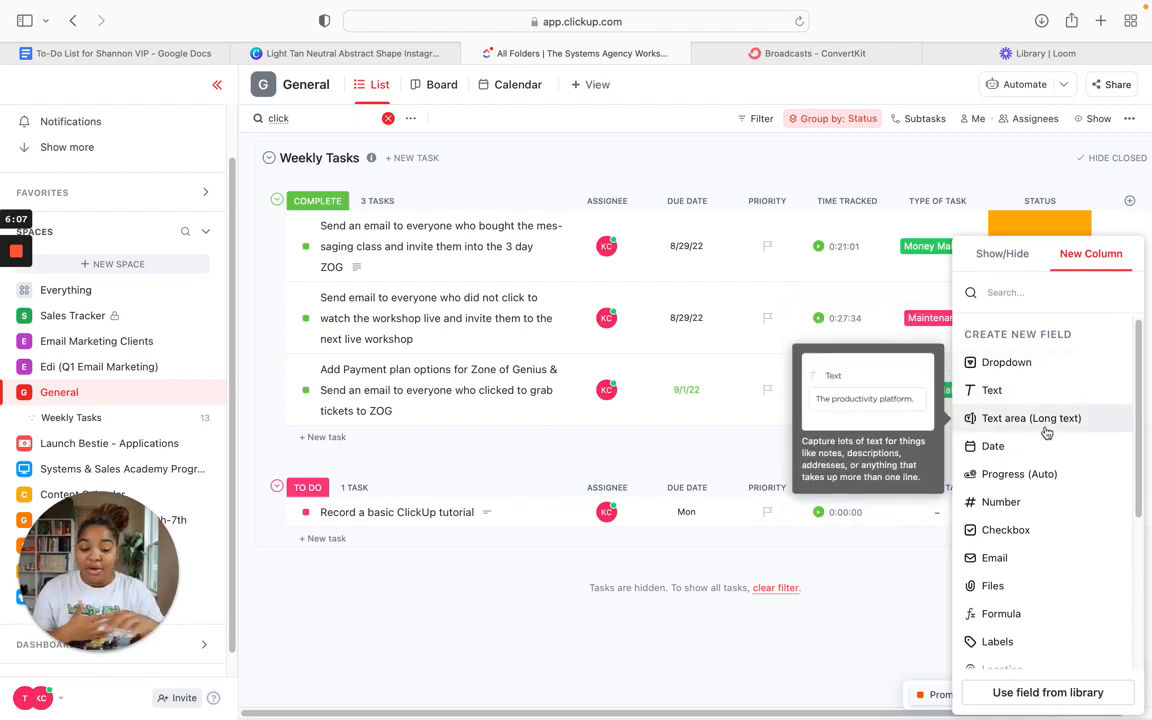
pyautogui.scroll(-1, 1046, 432)
pyautogui.scroll(-5, 1046, 432)
pyautogui.scroll(5, 1046, 432)
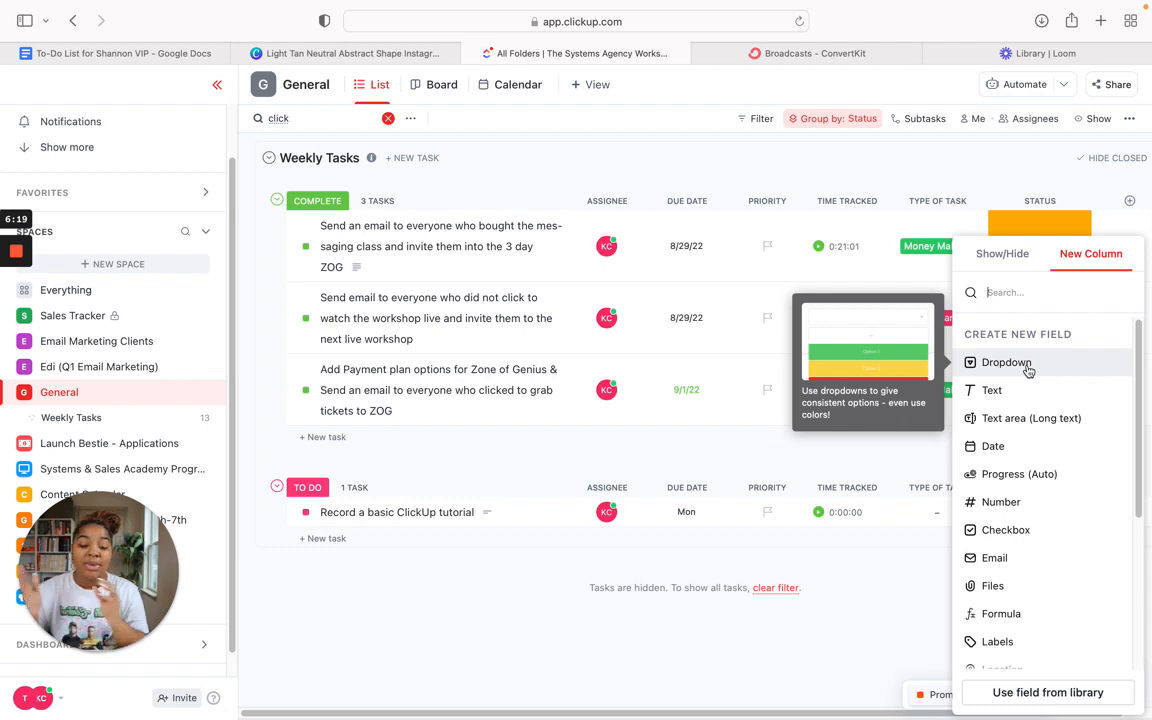
# - Examine the name, option and color settings for a new Dropdown column, and close the setup without adding the column
pyautogui.click(1029, 370)
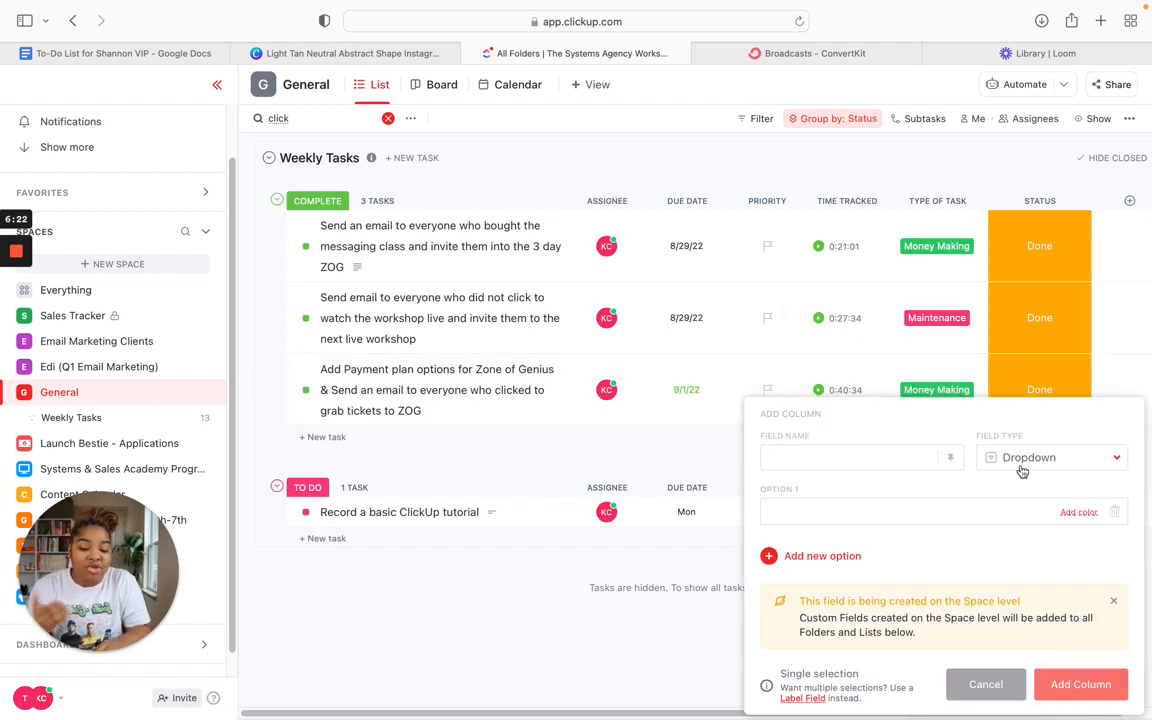
pyautogui.click(893, 461)
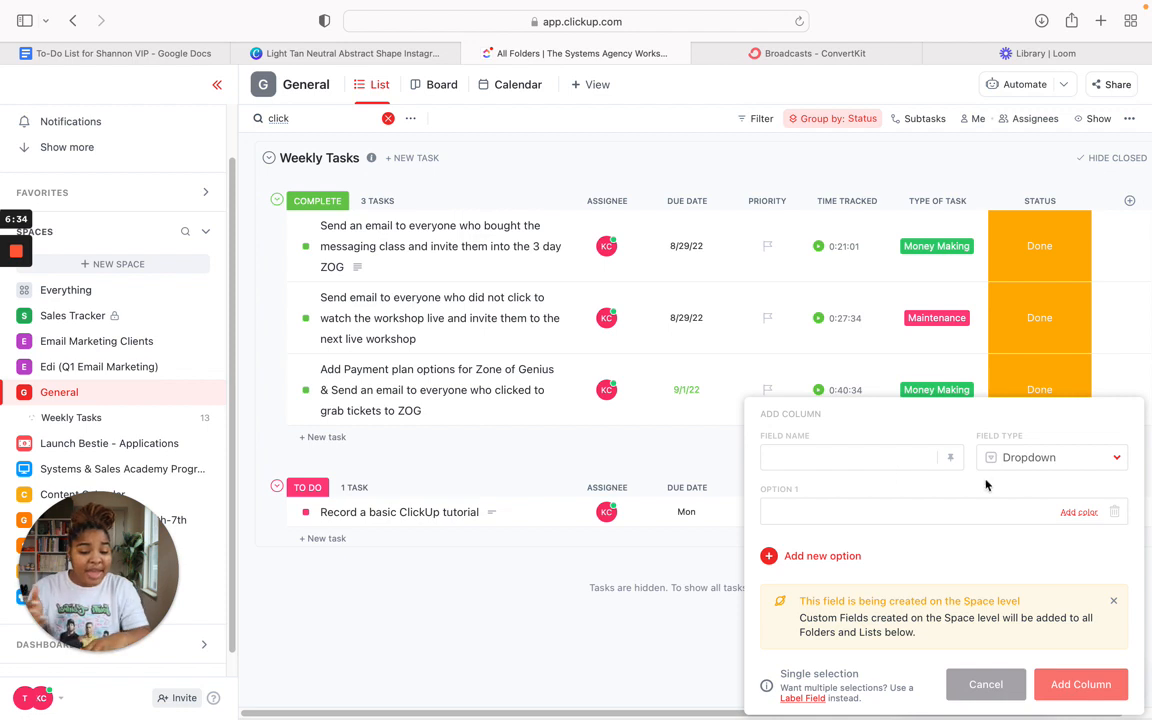
pyautogui.click(963, 521)
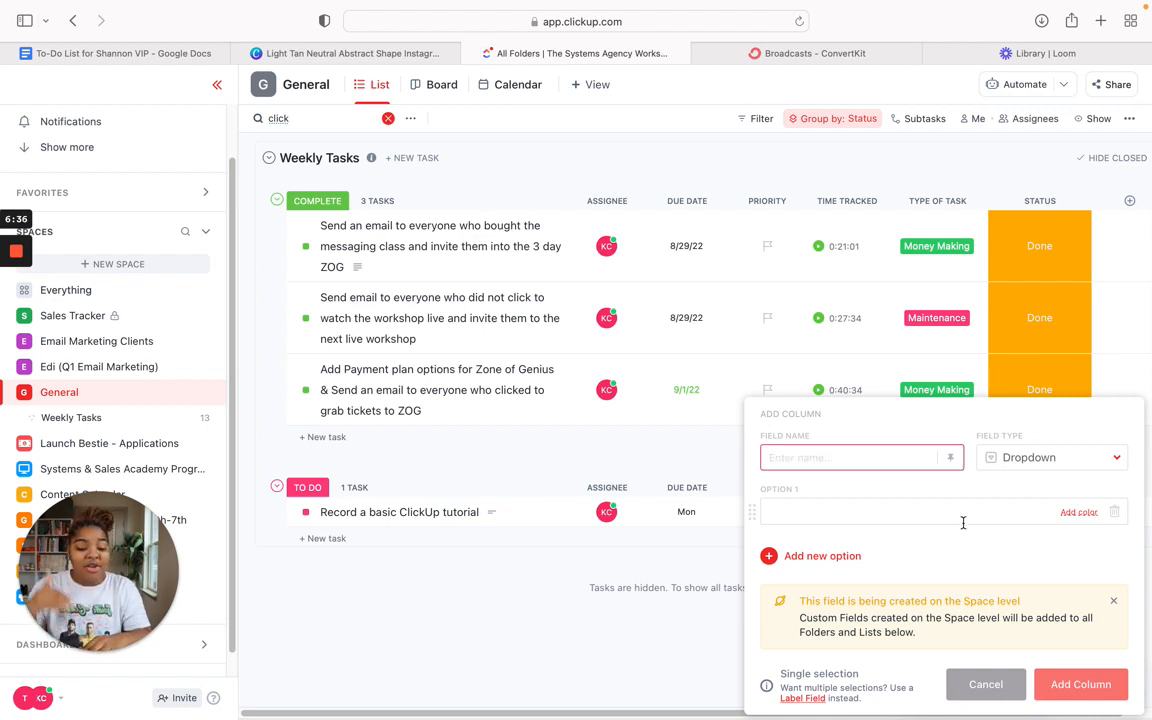
pyautogui.click(1074, 513)
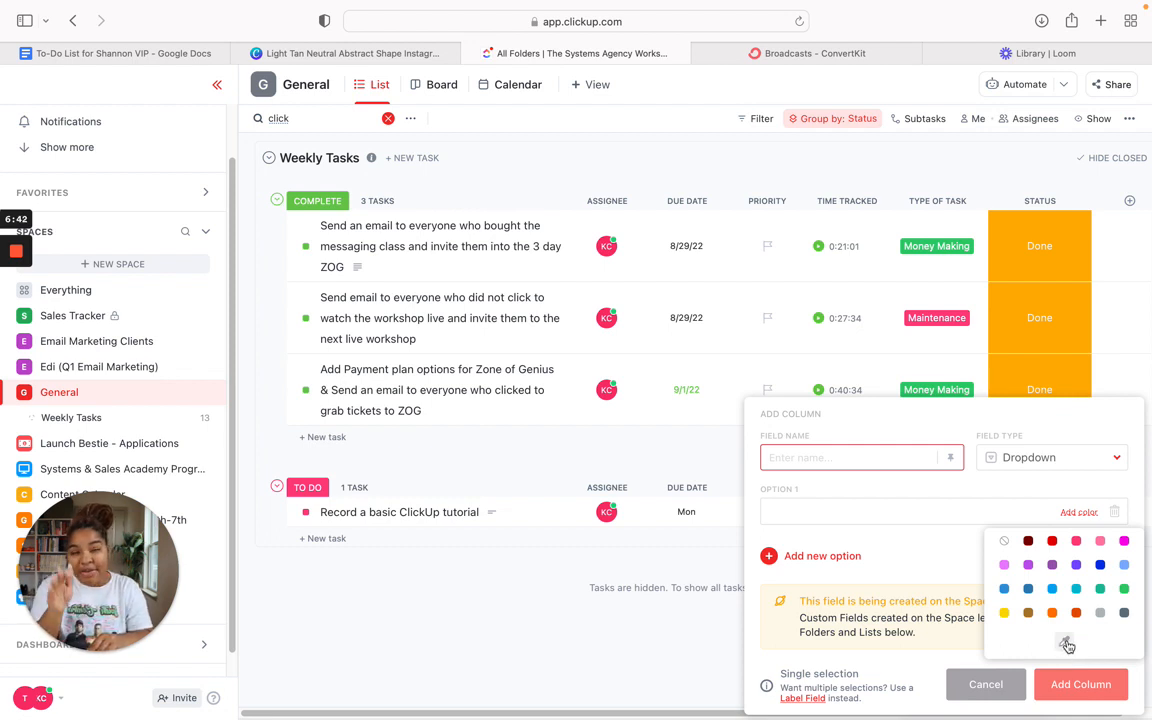
pyautogui.click(845, 500)
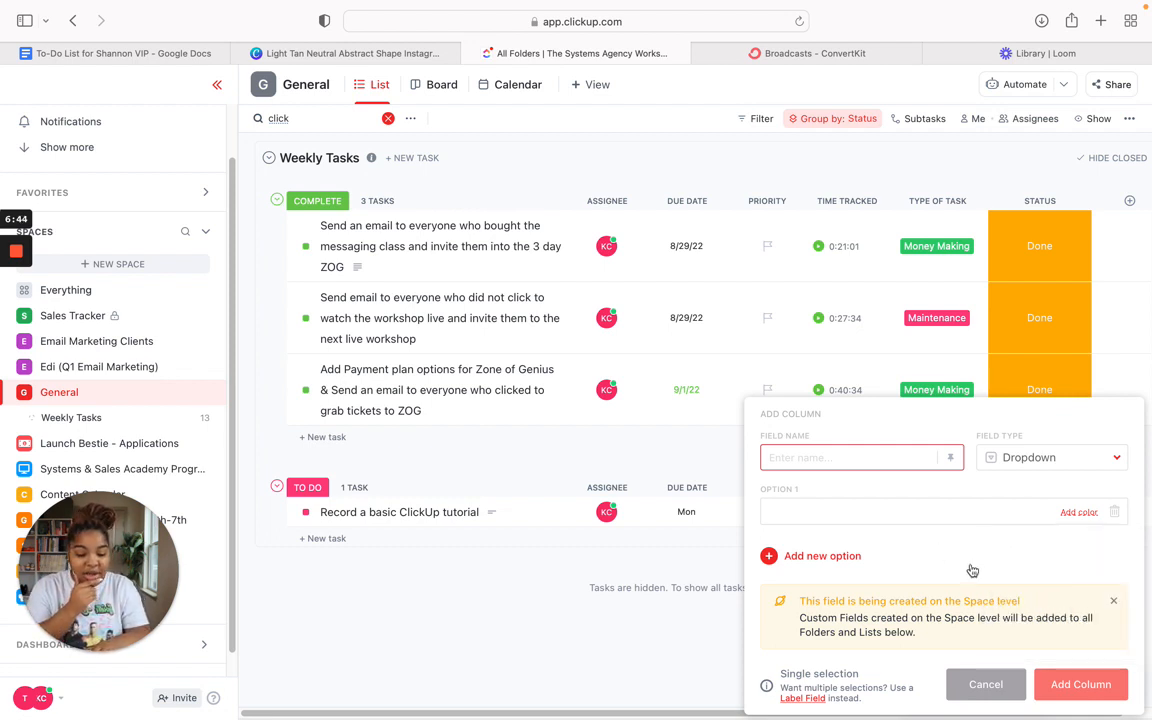
pyautogui.click(986, 686)
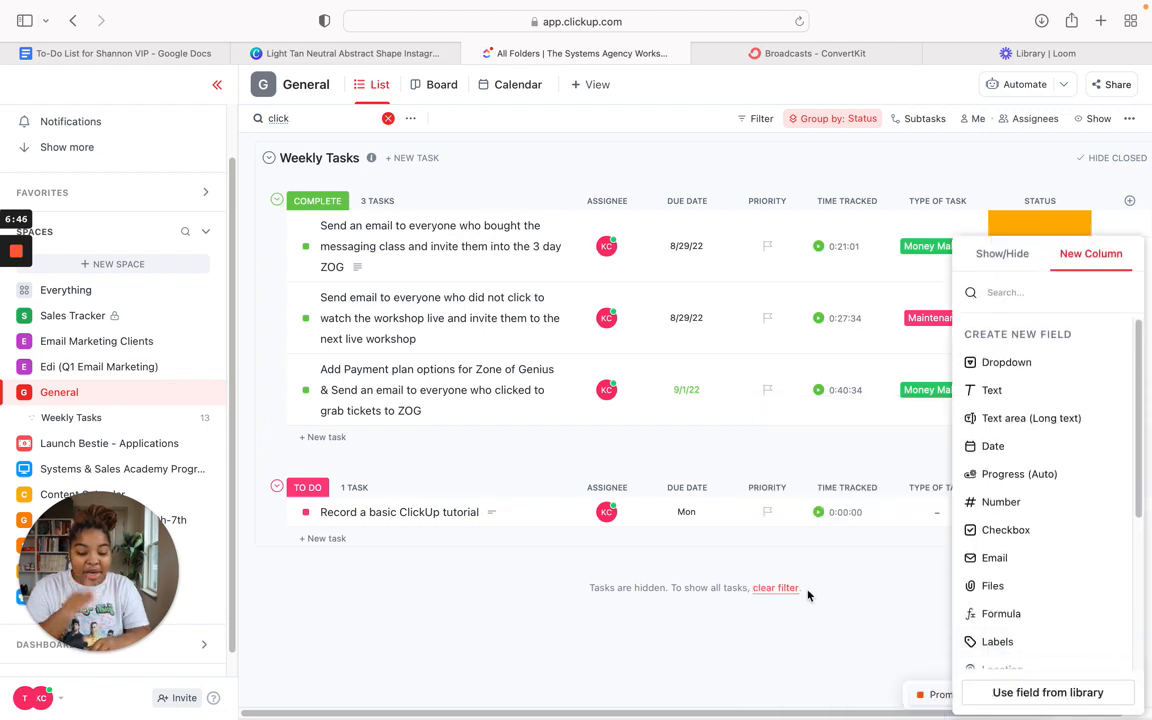
pyautogui.click(735, 645)
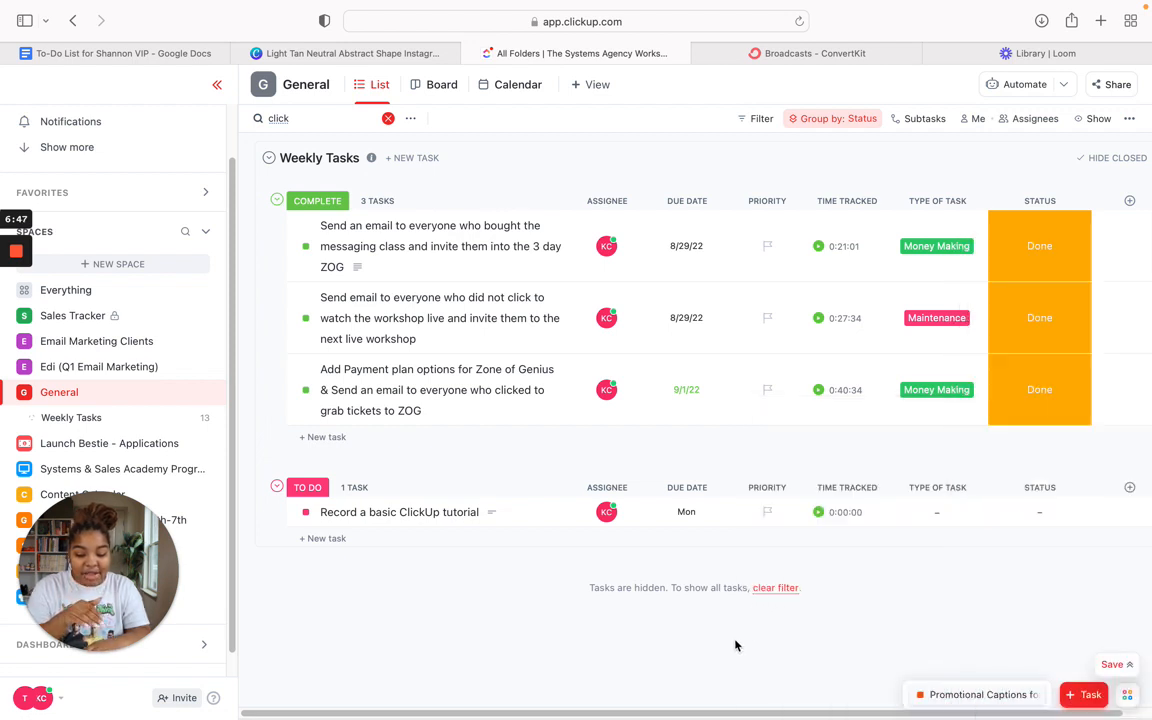
# - Review the Type of Task and Status options for the "Record a basic ClickUp tutorial" task without choosing any
pyautogui.click(945, 525)
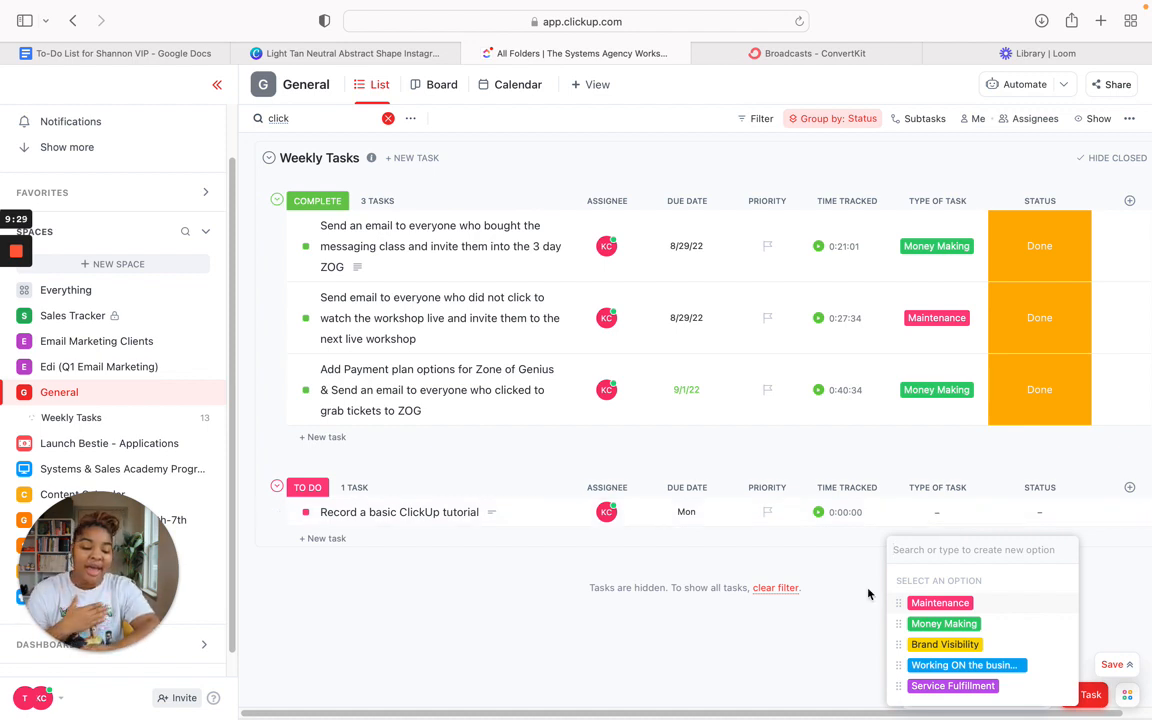
pyautogui.click(776, 536)
pyautogui.click(1033, 511)
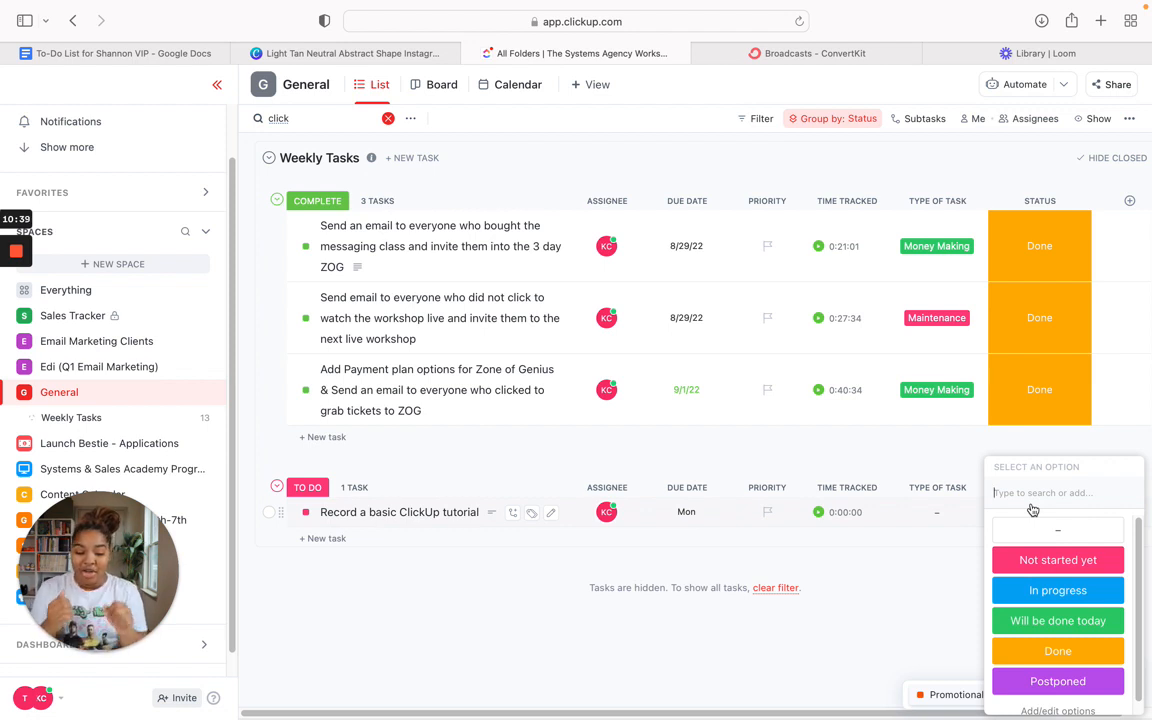
pyautogui.click(888, 645)
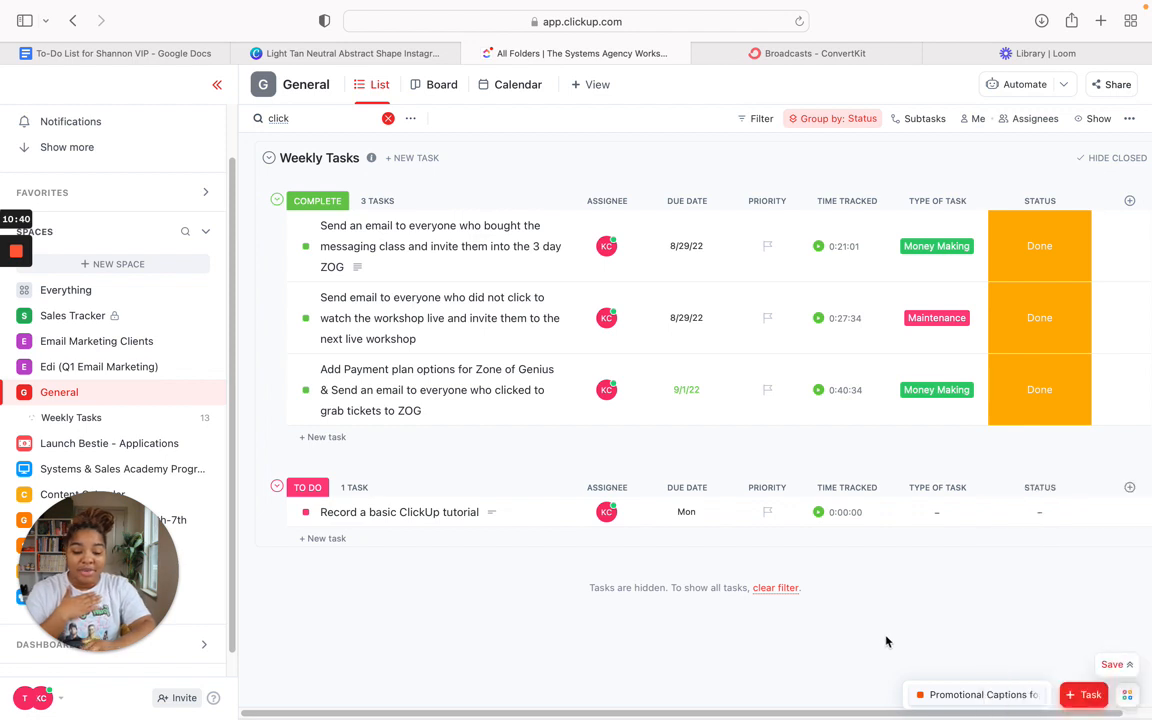
# - Start and stop time tracking on the "Record a basic ClickUp tutorial" task, and review its time entry options
pyautogui.click(819, 513)
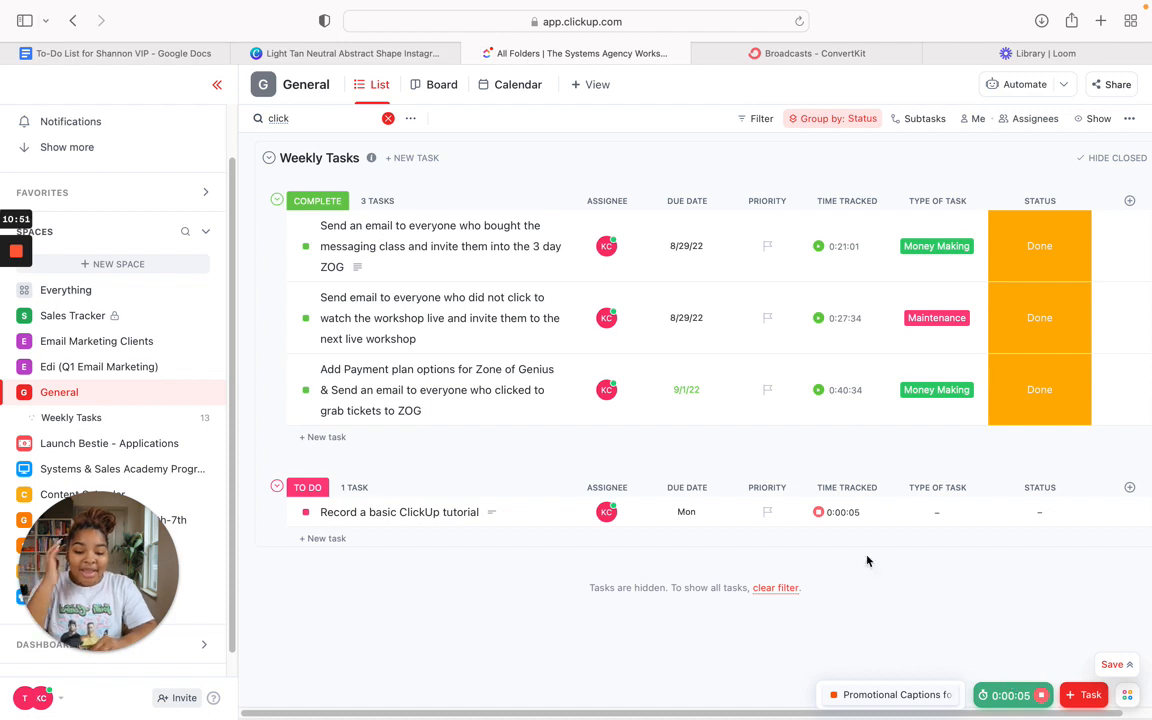
pyautogui.click(820, 512)
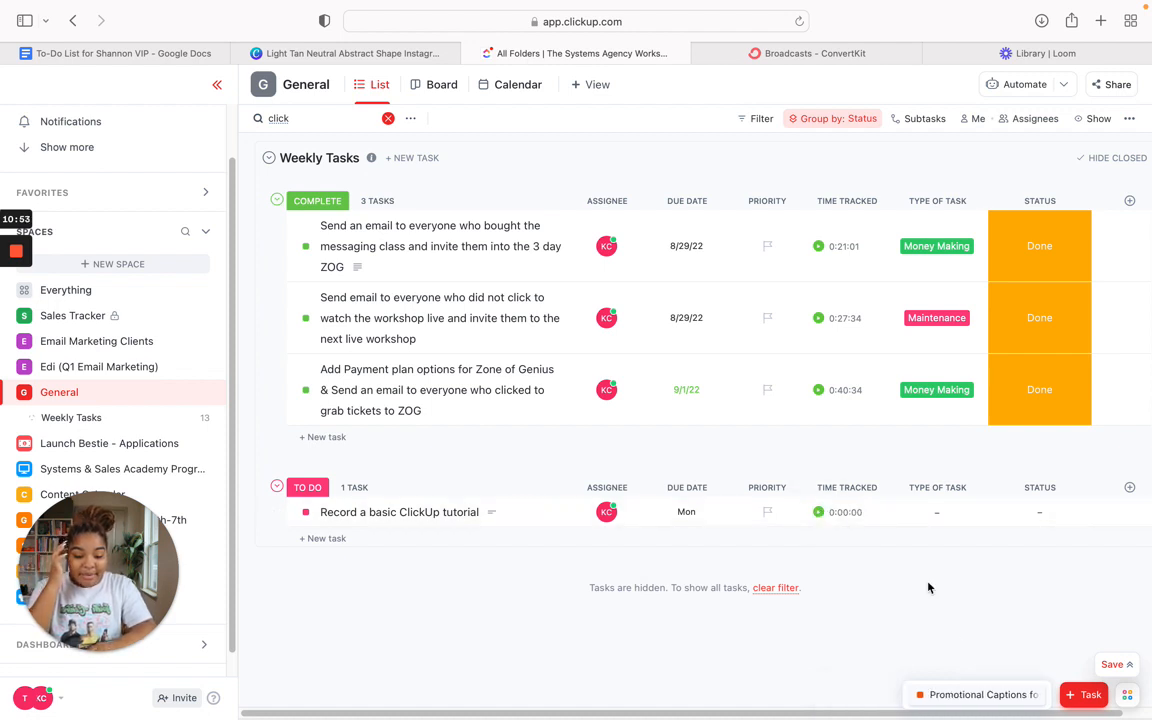
pyautogui.click(872, 514)
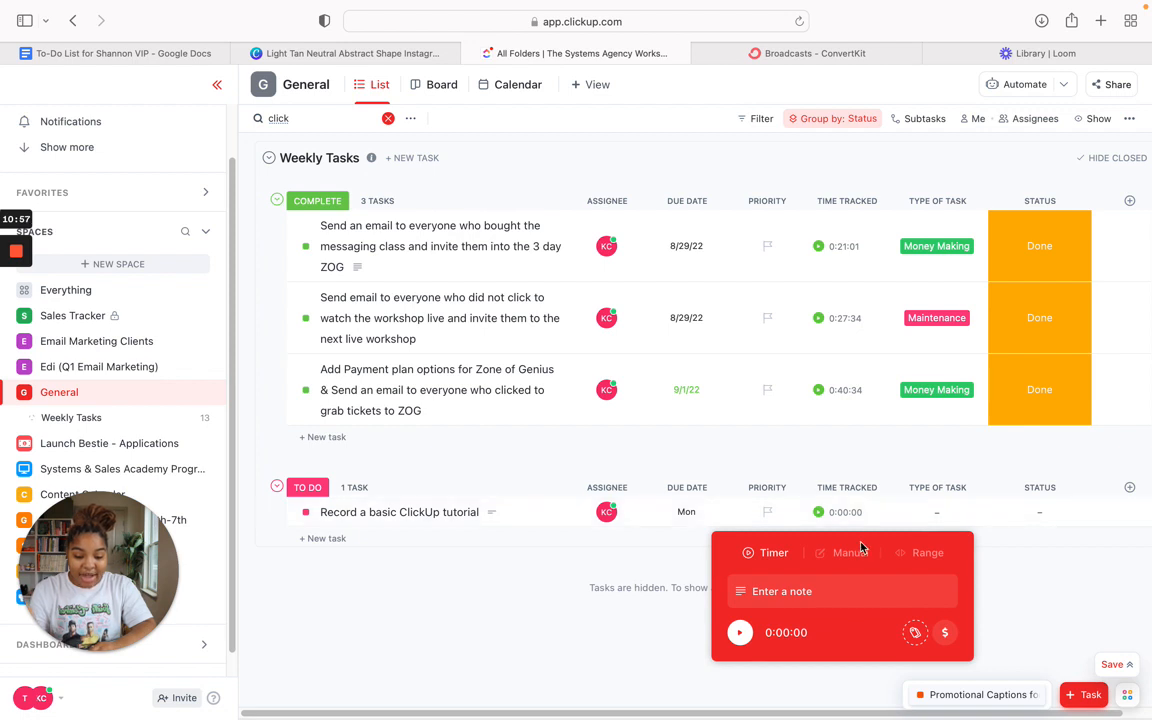
pyautogui.click(848, 514)
pyautogui.click(846, 516)
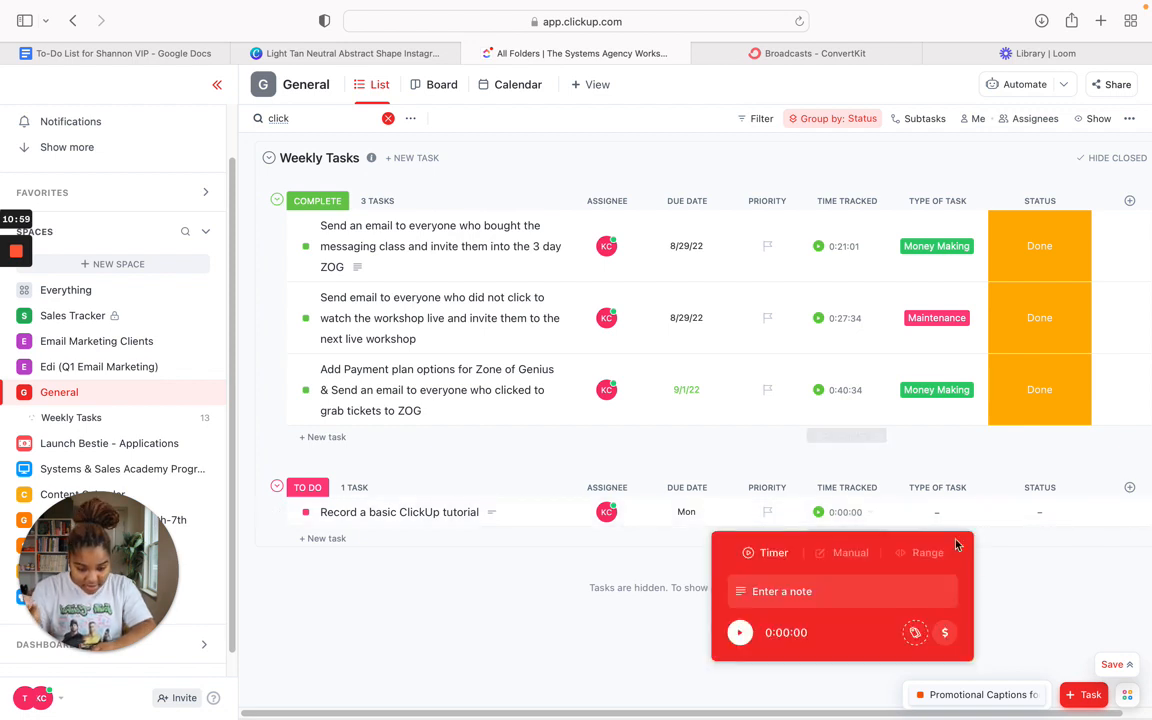
pyautogui.click(984, 562)
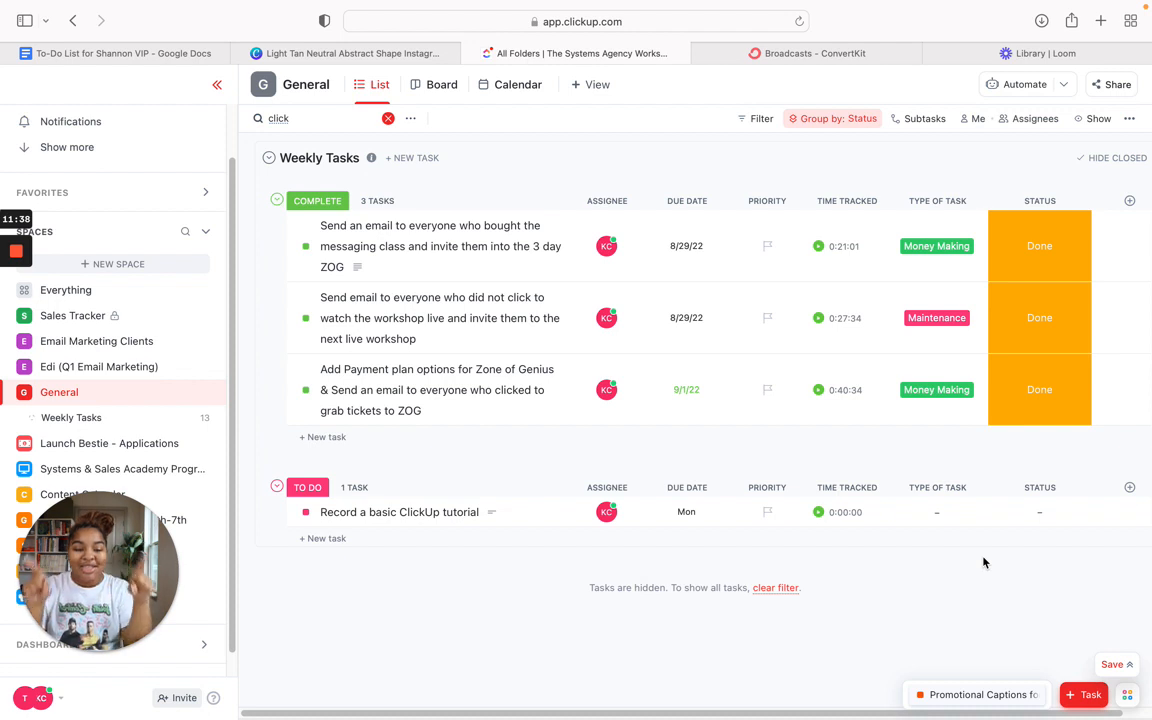
# - Open the Type of Task options for the "Record a basic ClickUp tutorial" task
pyautogui.click(950, 520)
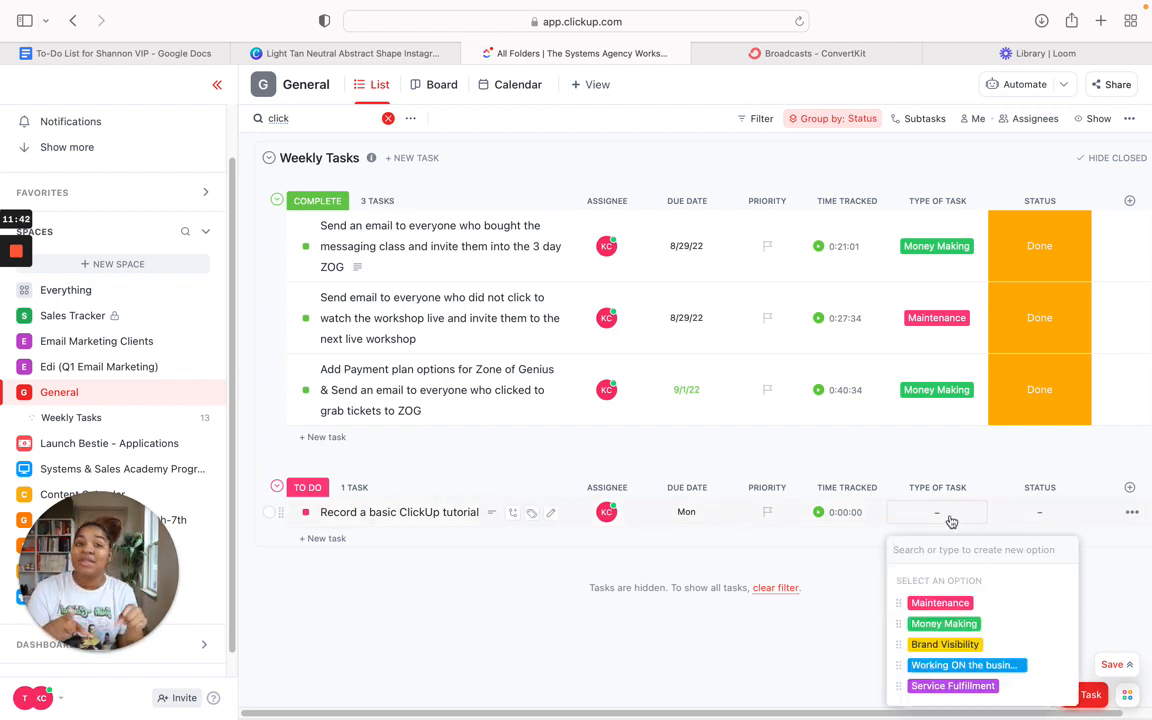